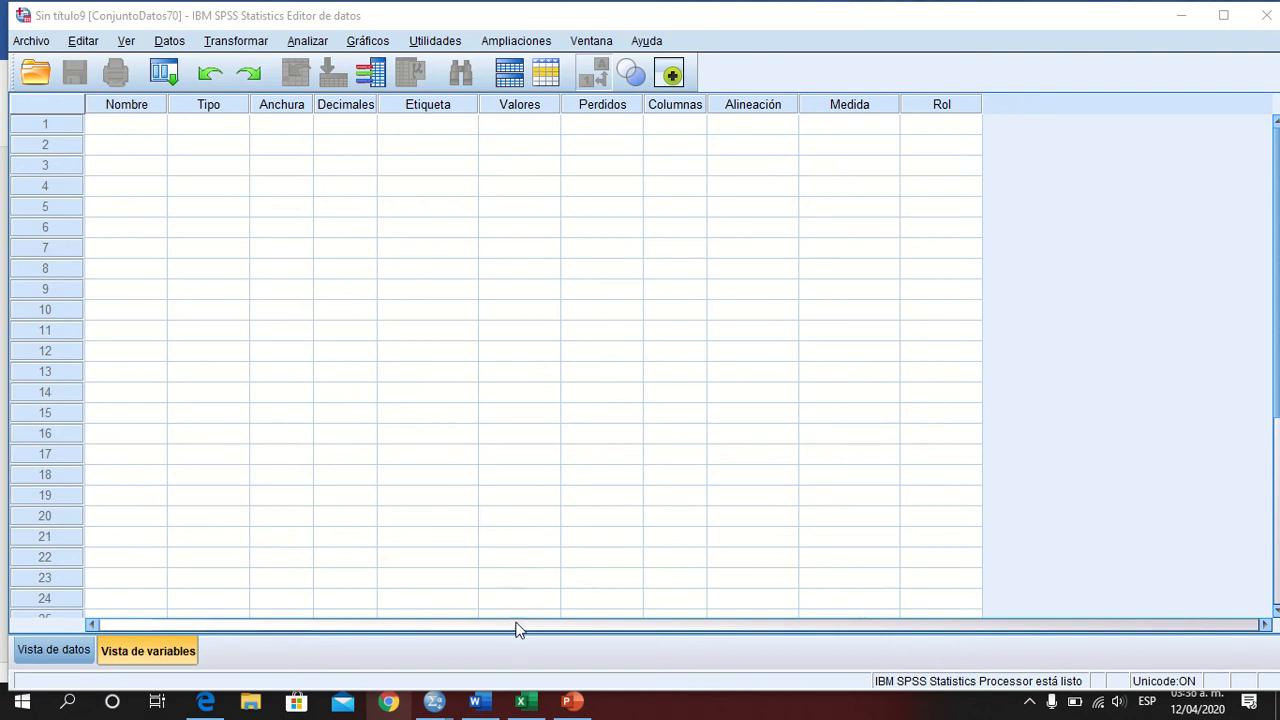
Switch to Ejercicio 1.docx in Word and read the exercise statement and the swimmers' time table.
{"action": "left_click", "coordinate": [476, 701]}
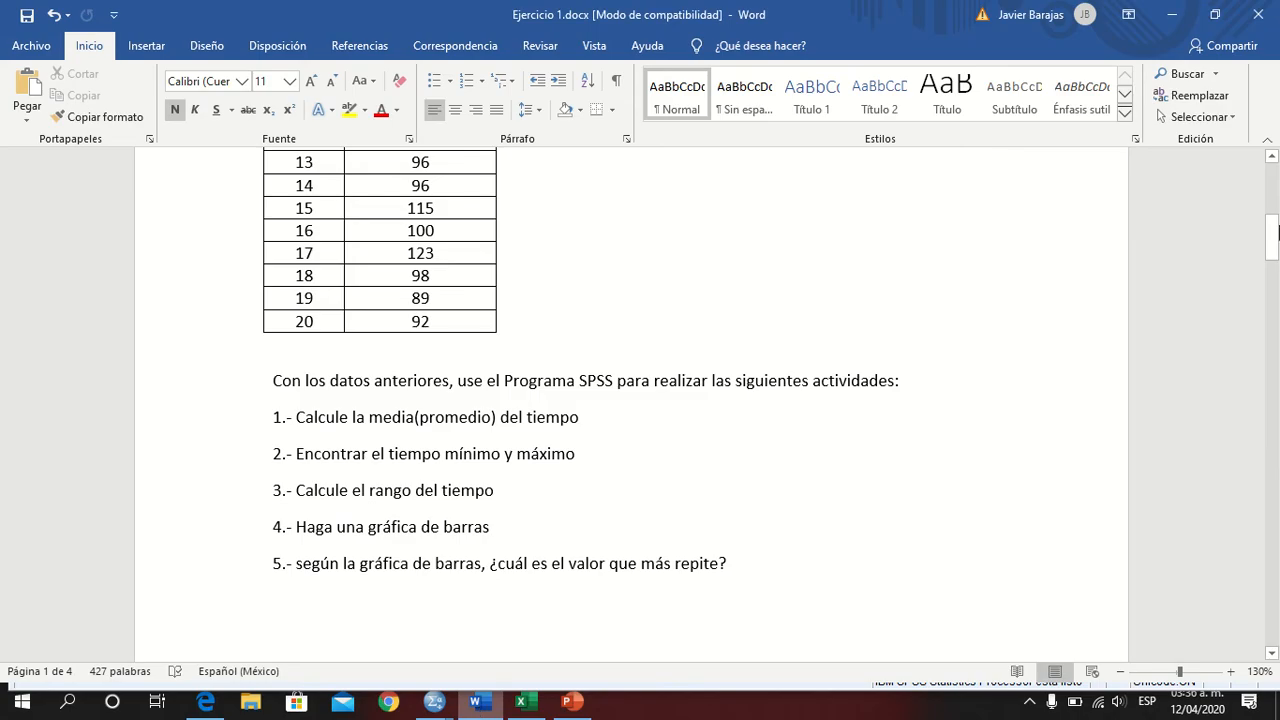
{"action": "left_click_drag", "start_coordinate": [1277, 230], "coordinate": [1271, 189]}
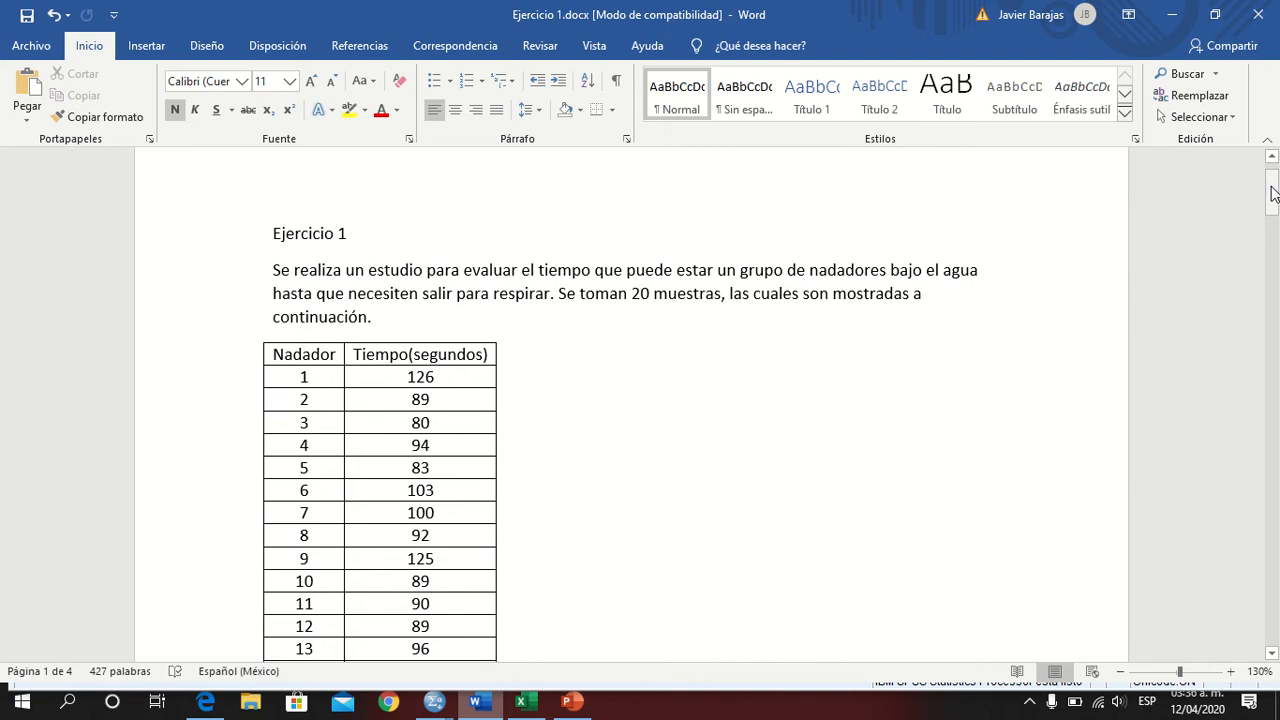
{"action": "left_click_drag", "start_coordinate": [1273, 194], "coordinate": [1273, 208]}
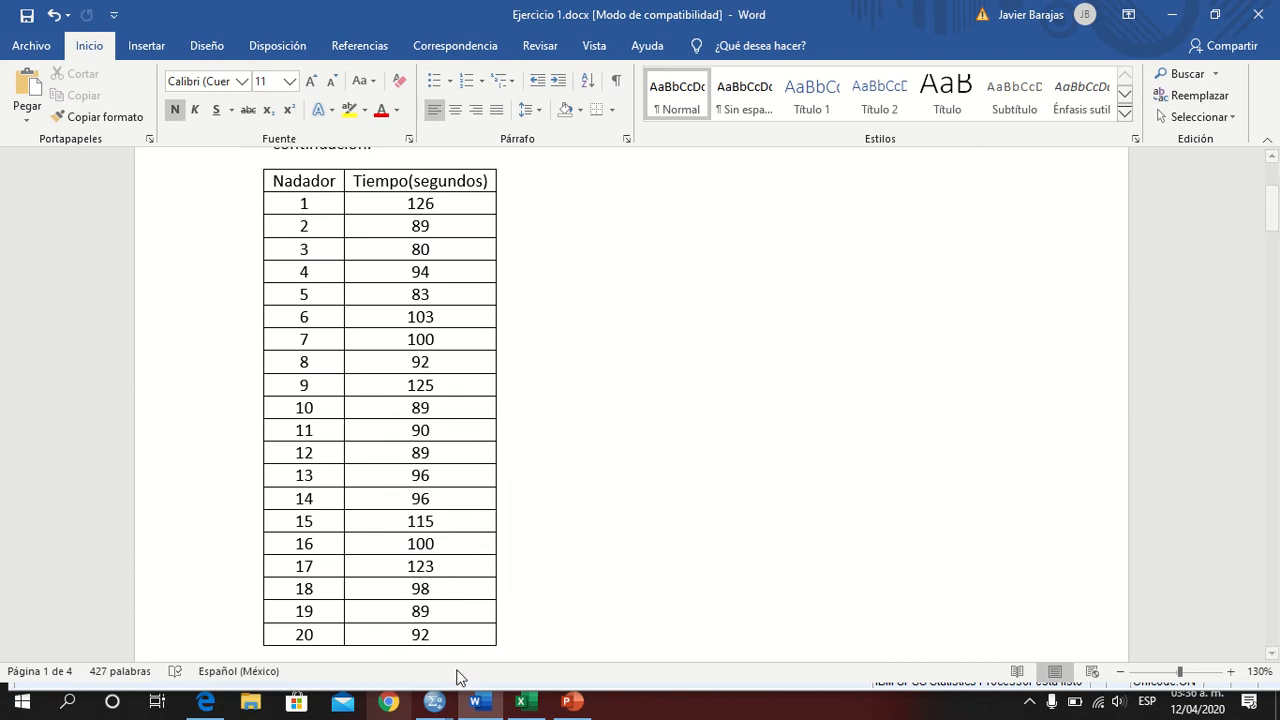
Return to the SPSS data editor and define the first variable as Nadador with 0 decimals.
{"action": "mouse_move", "coordinate": [437, 707]}
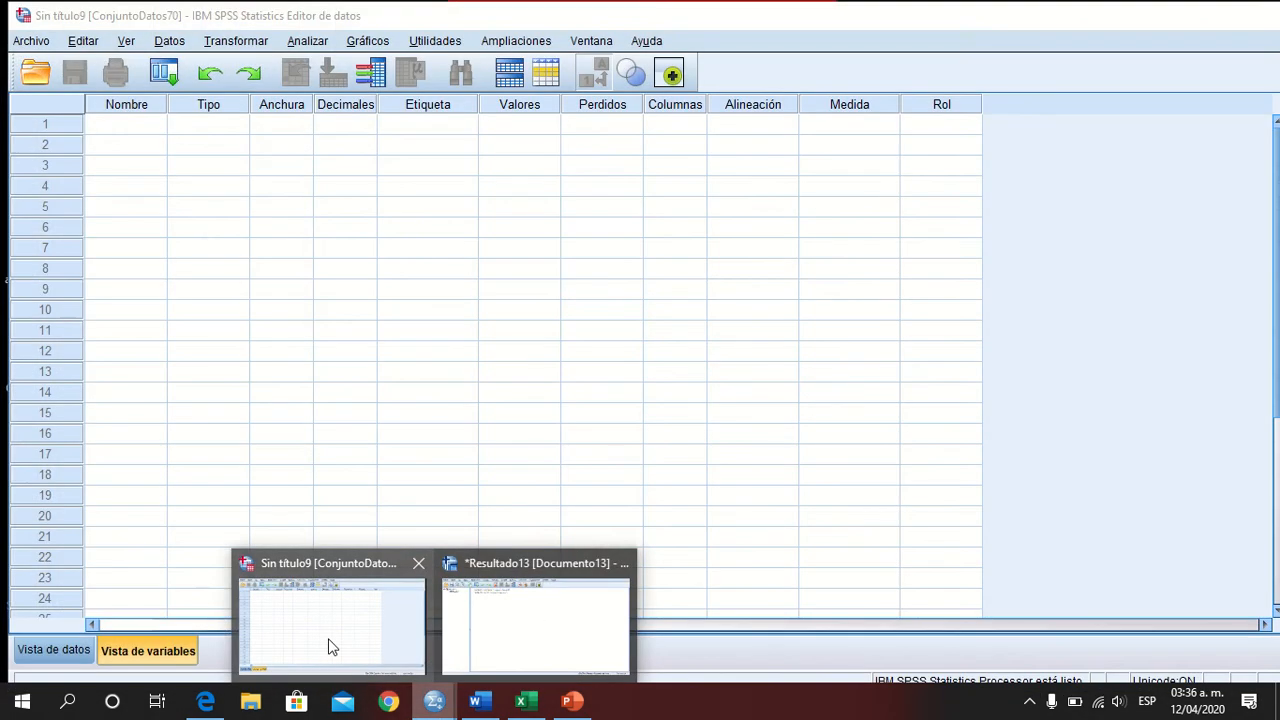
{"action": "left_click", "coordinate": [330, 645]}
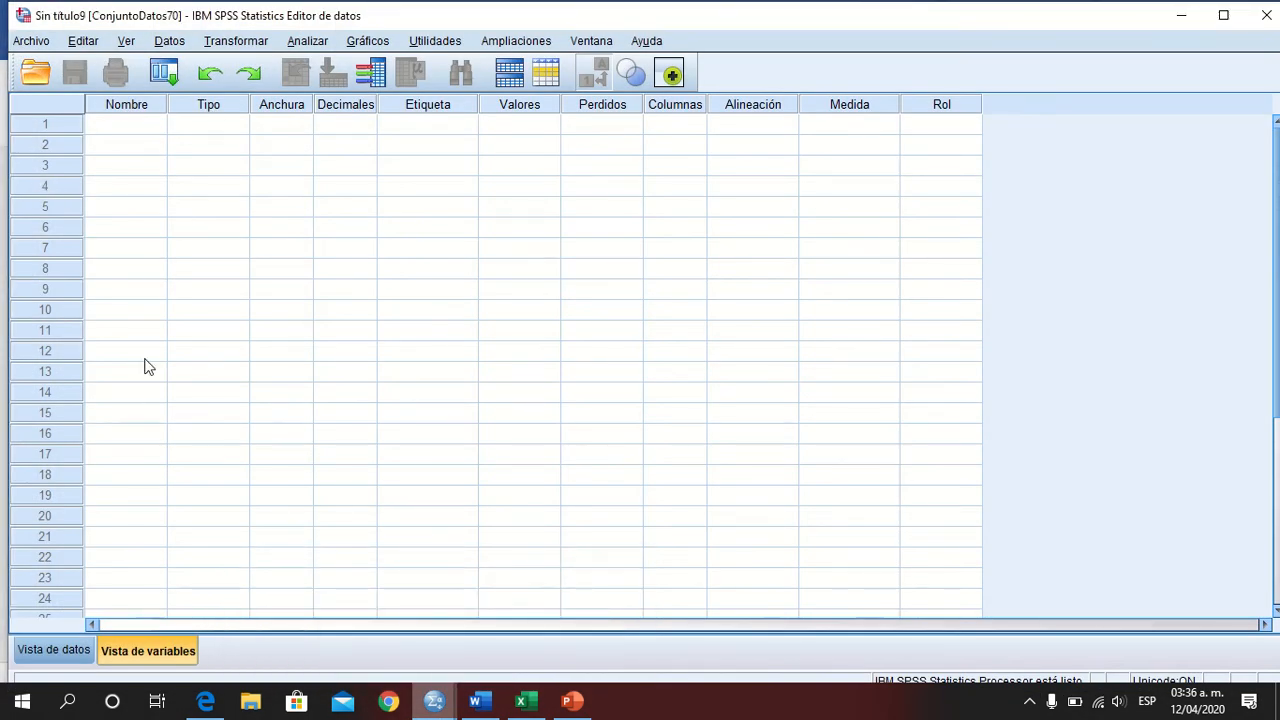
{"action": "left_click", "coordinate": [150, 124]}
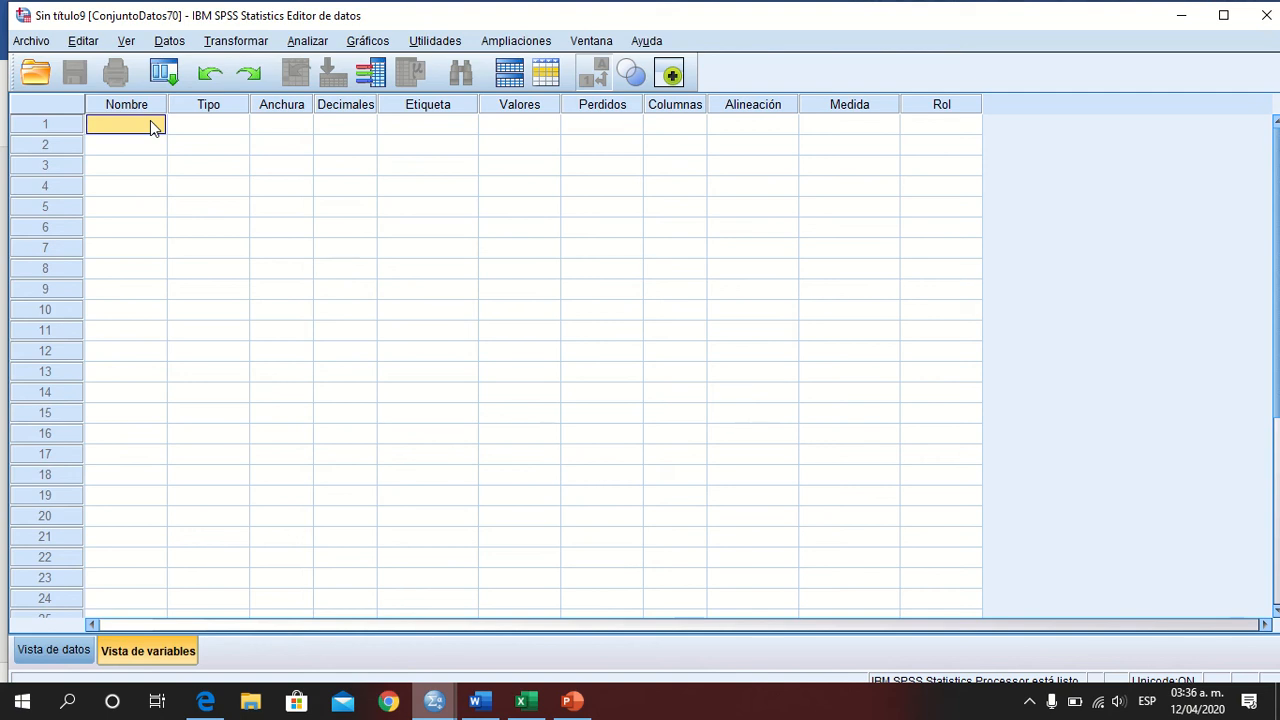
{"action": "type", "text": "Nadador"}
{"action": "left_click", "coordinate": [193, 171]}
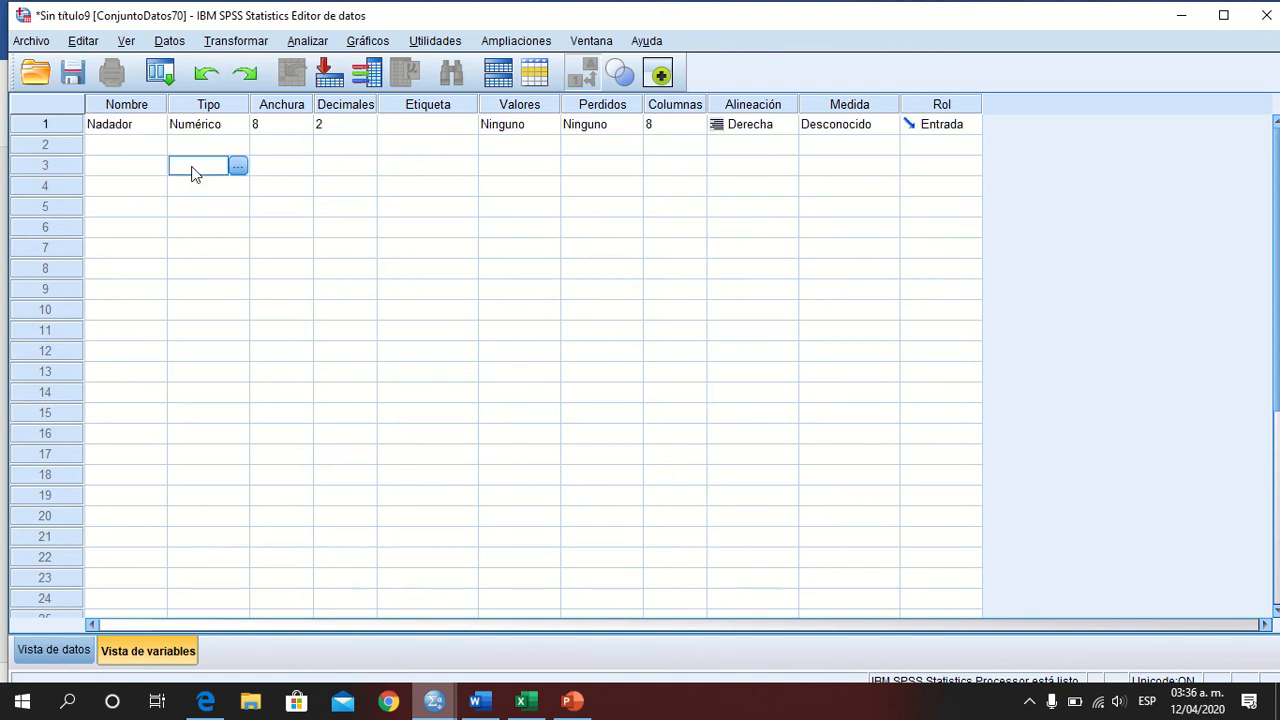
{"action": "left_click", "coordinate": [350, 126]}
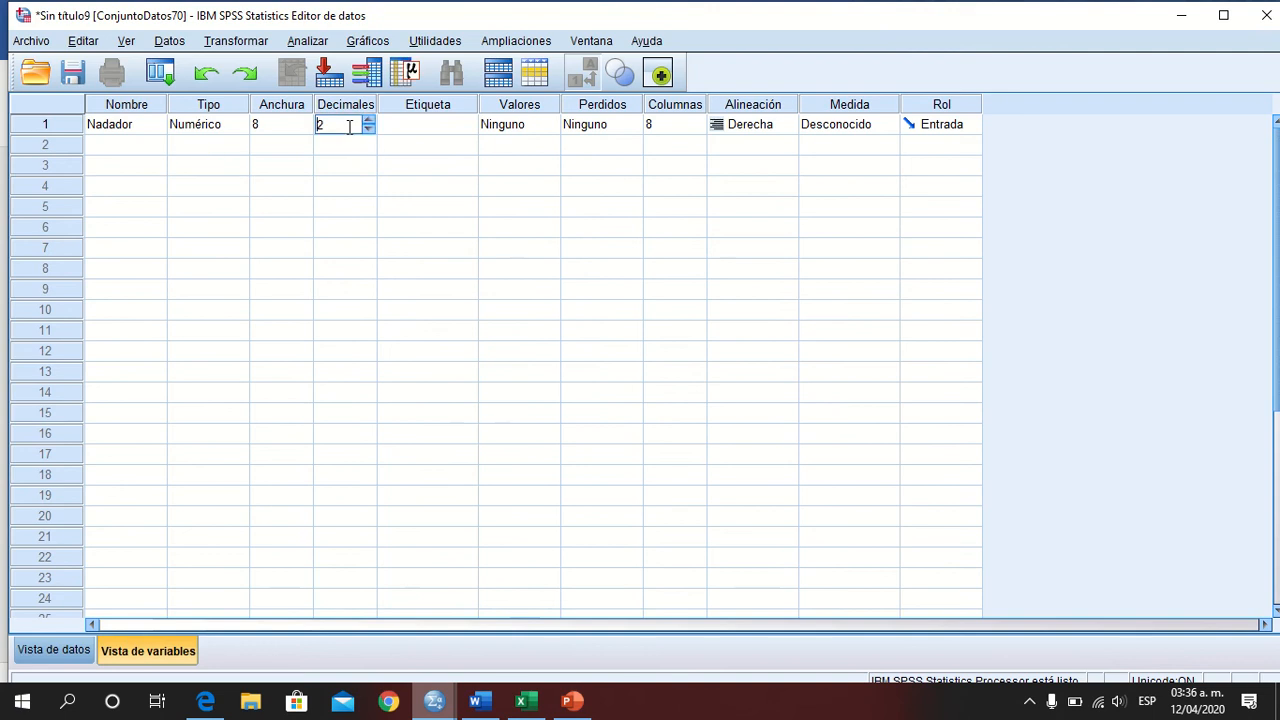
{"action": "left_click", "coordinate": [368, 130]}
Check the exercise table in Word, and define the second SPSS variable as Tiempo with 0 decimals.
{"action": "mouse_move", "coordinate": [493, 700]}
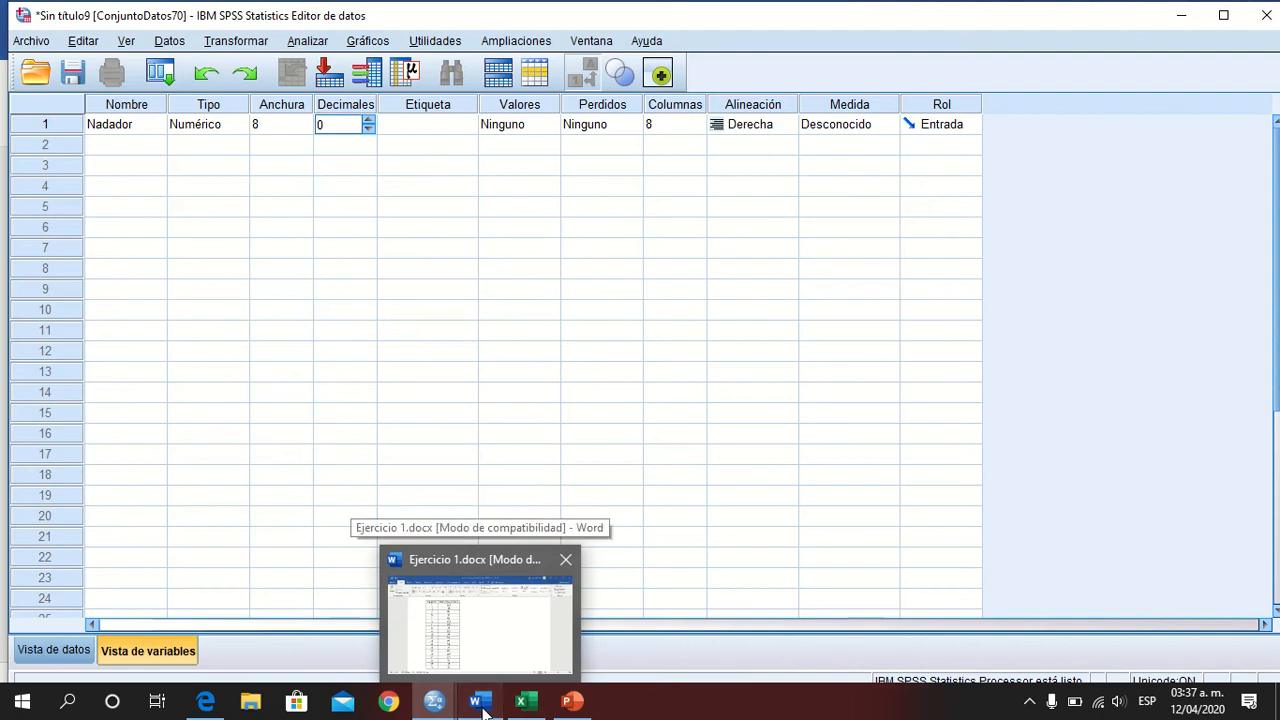
{"action": "left_click", "coordinate": [481, 704]}
{"action": "left_click", "coordinate": [481, 704]}
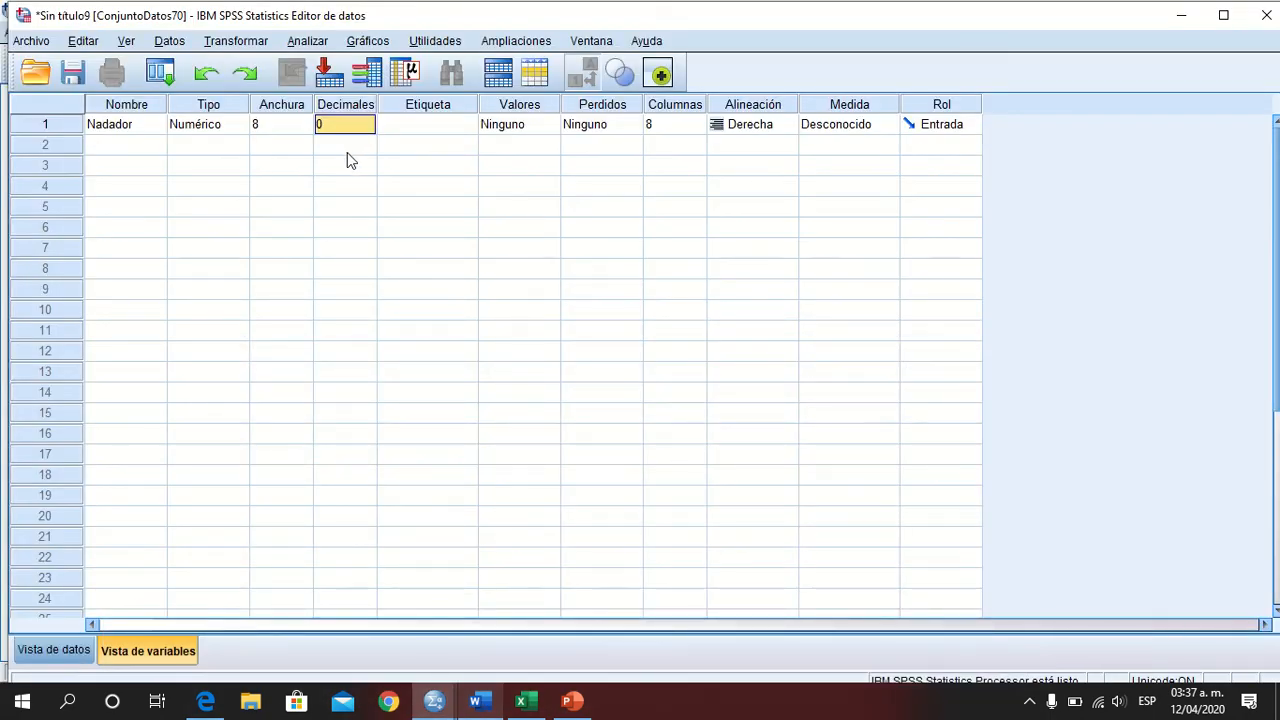
{"action": "left_click", "coordinate": [138, 153]}
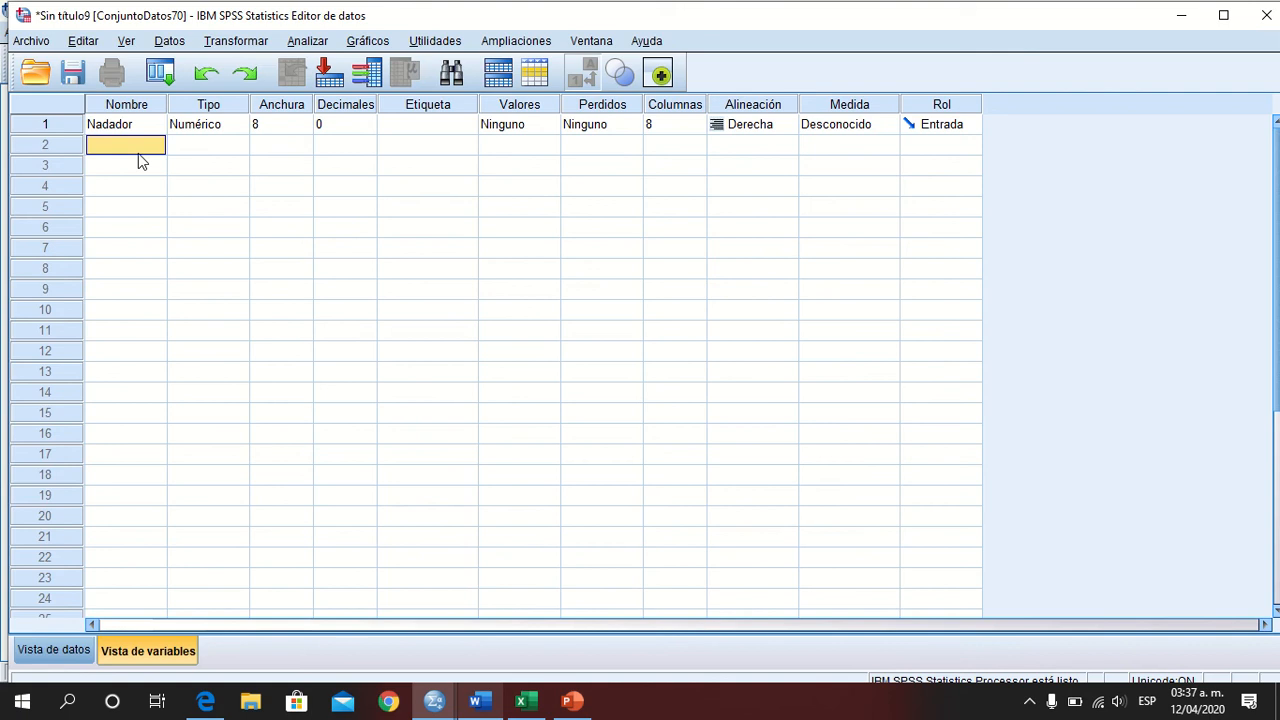
{"action": "type", "text": "Tiempo"}
{"action": "left_click", "coordinate": [320, 208]}
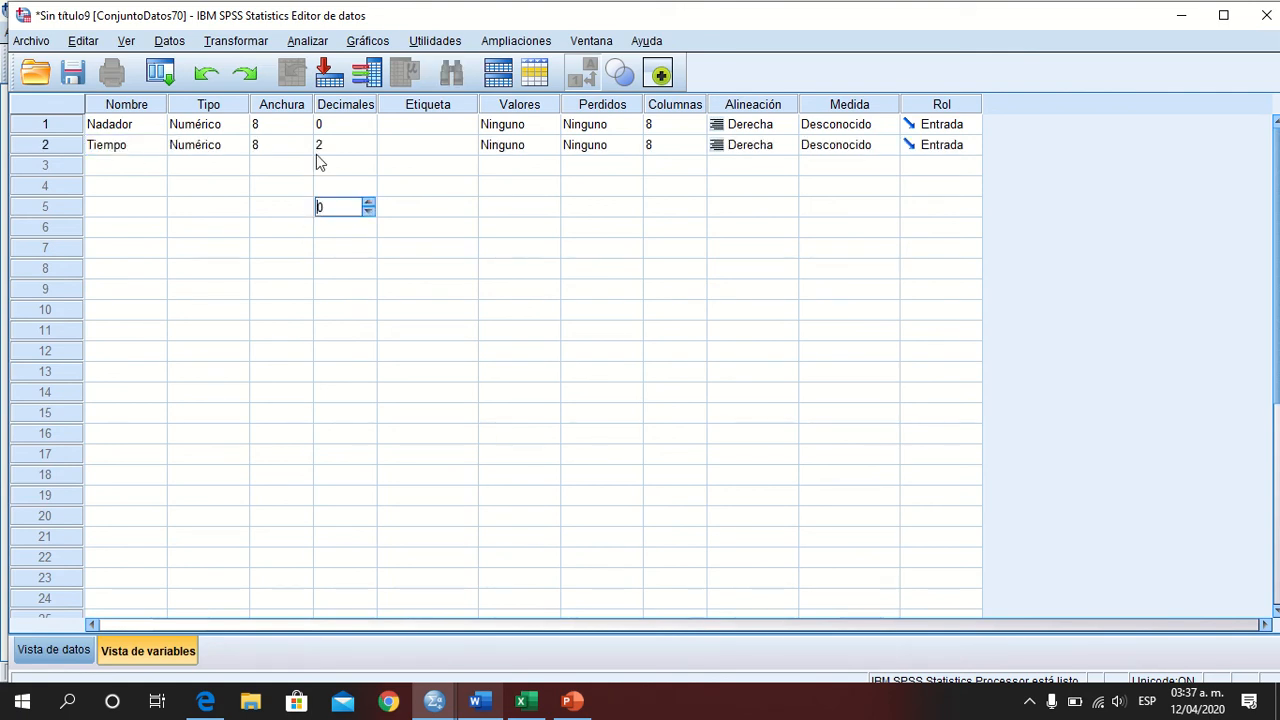
{"action": "left_click", "coordinate": [383, 163]}
{"action": "left_click", "coordinate": [371, 151]}
{"action": "left_click", "coordinate": [371, 151]}
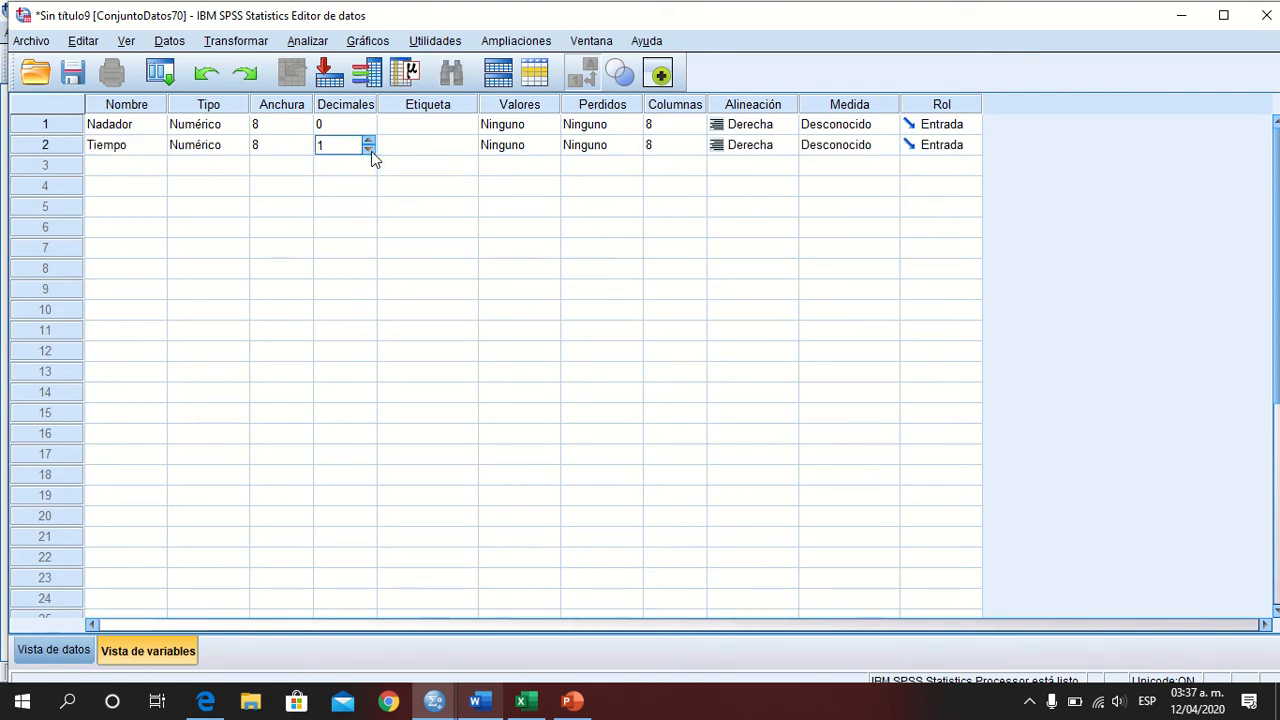
{"action": "left_click", "coordinate": [371, 151]}
{"action": "left_click", "coordinate": [403, 194]}
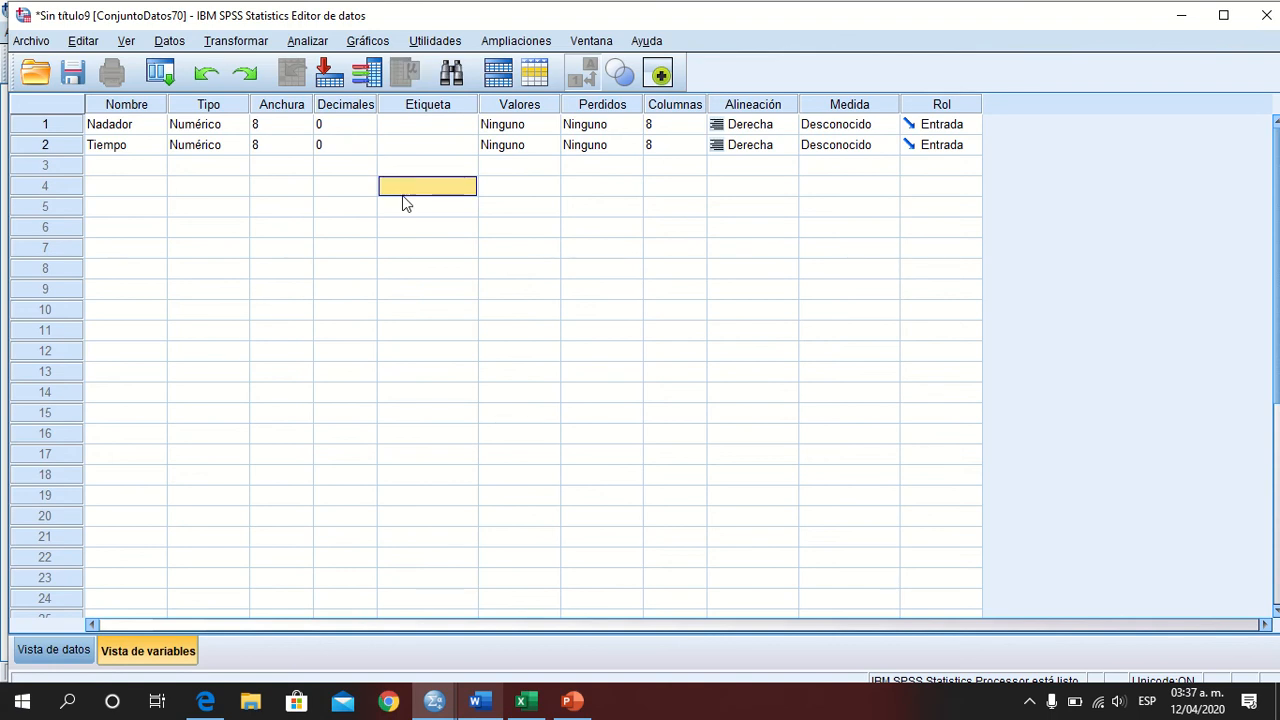
Give the Tiempo variable the label Segundos.
{"action": "left_click", "coordinate": [428, 150]}
{"action": "type", "text": "Se"}
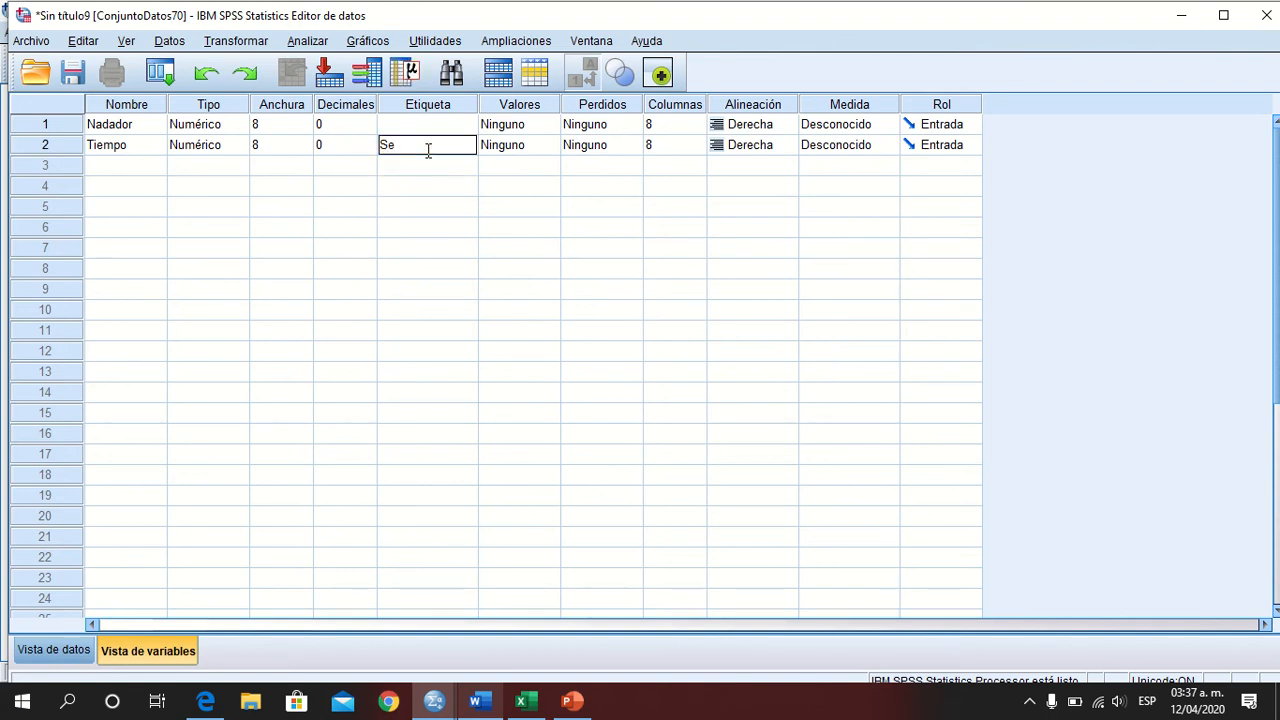
{"action": "type", "text": "gundos"}
{"action": "left_click", "coordinate": [700, 266]}
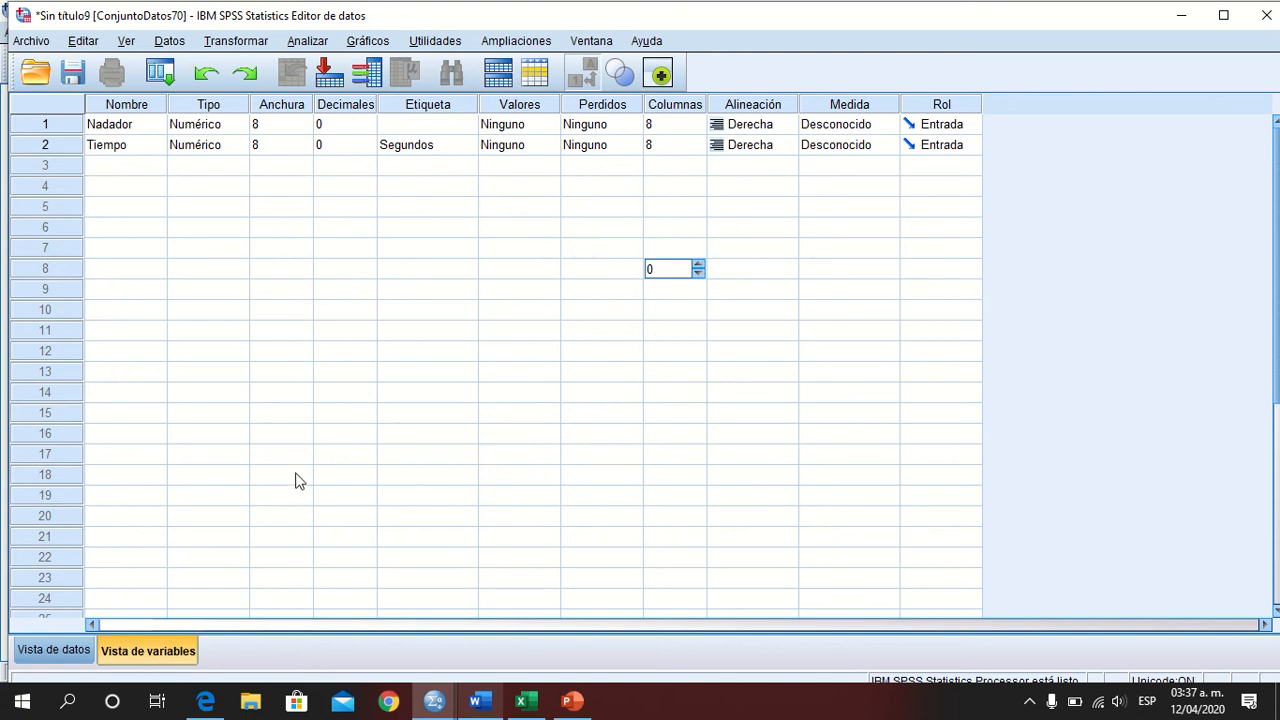
Show the SPSS data view, and copy the rows for swimmers 1 to 20 without the header from the Word table.
{"action": "left_click", "coordinate": [67, 652]}
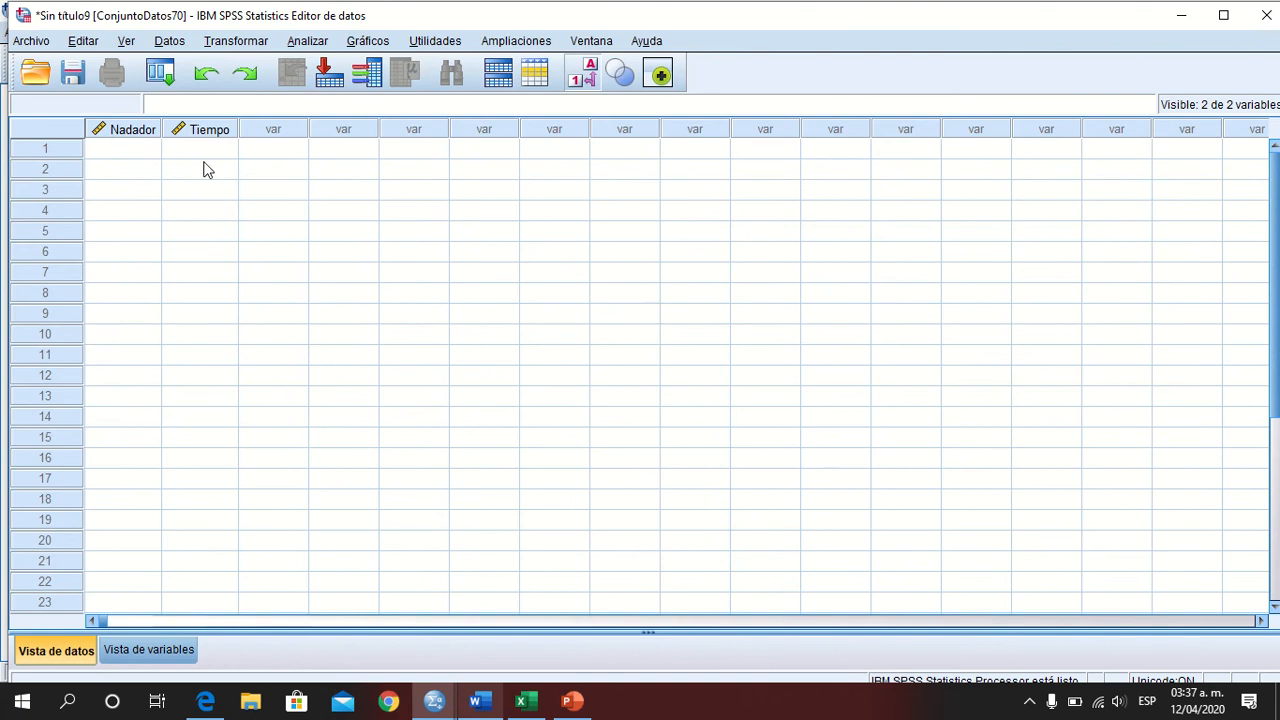
{"action": "left_click", "coordinate": [481, 701]}
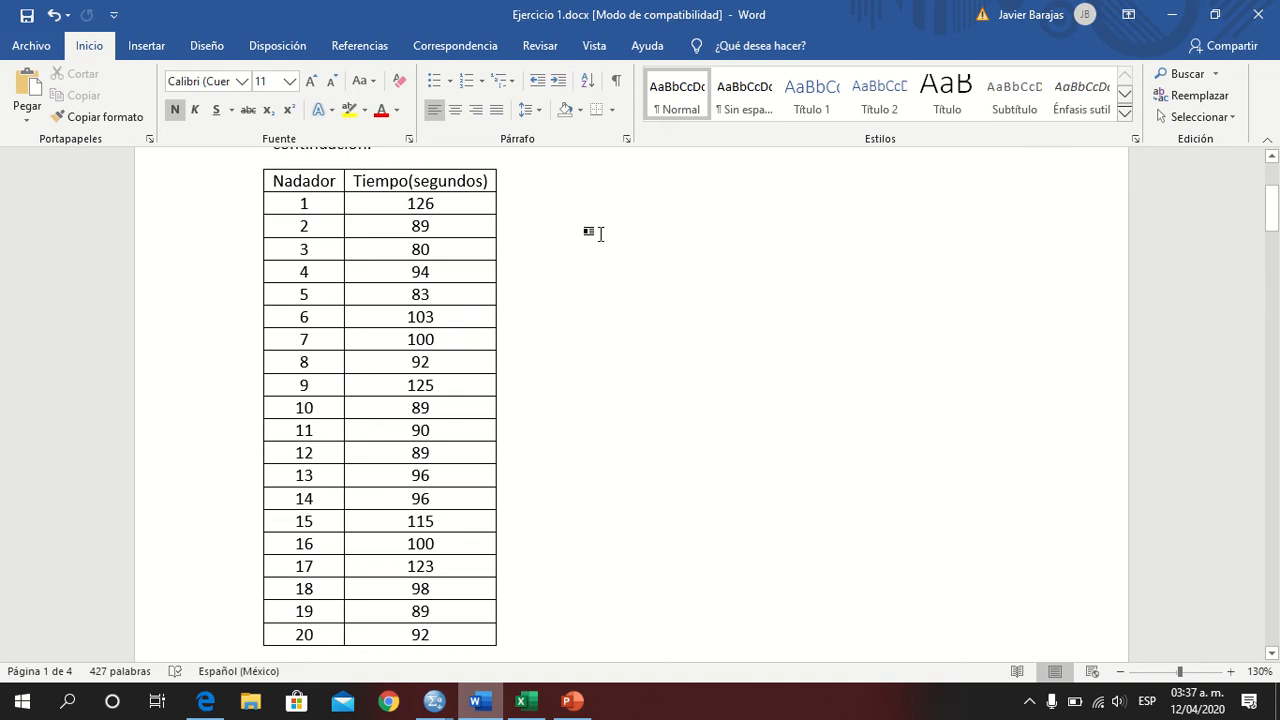
{"action": "left_click_drag", "start_coordinate": [294, 203], "coordinate": [471, 639]}
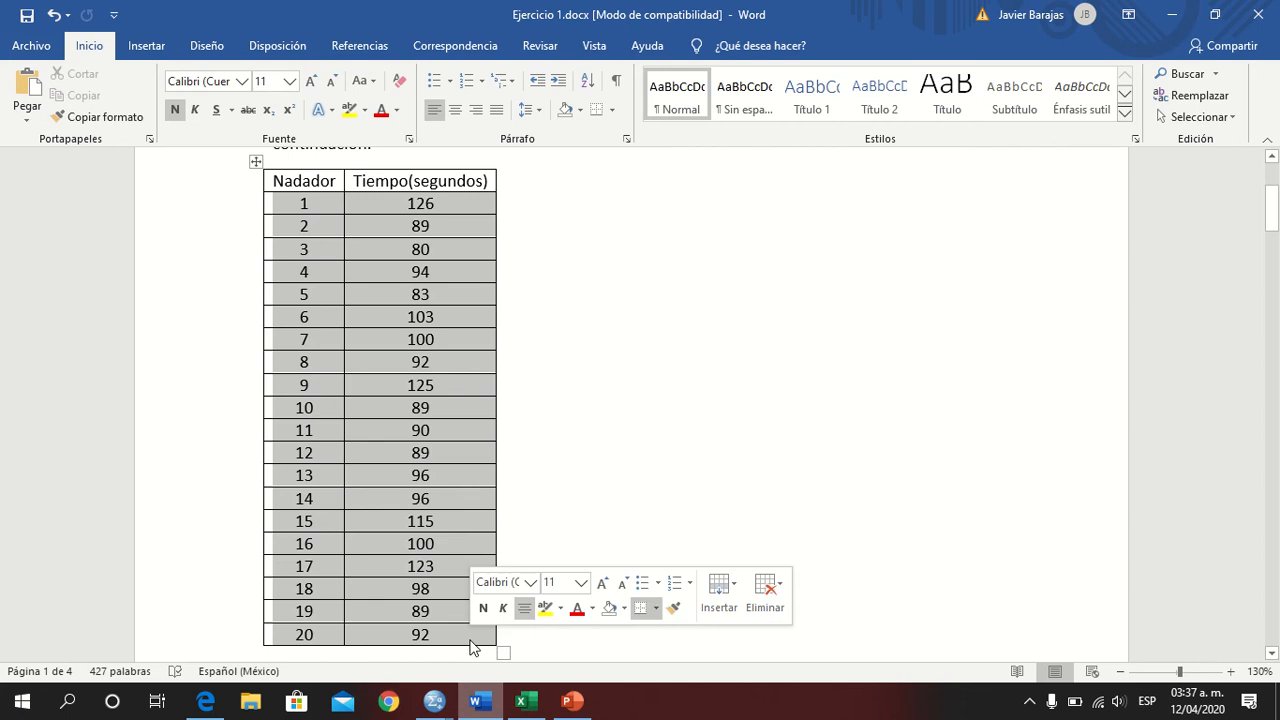
{"action": "right_click", "coordinate": [308, 203]}
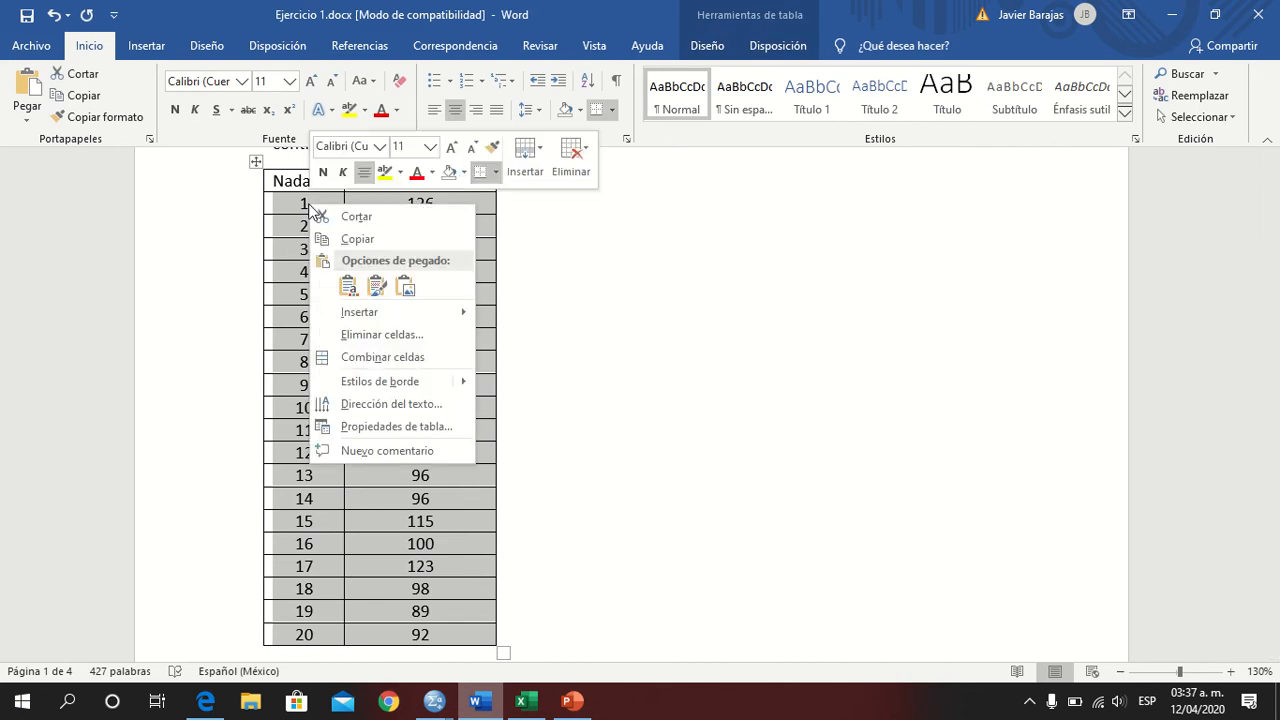
{"action": "left_click", "coordinate": [379, 244]}
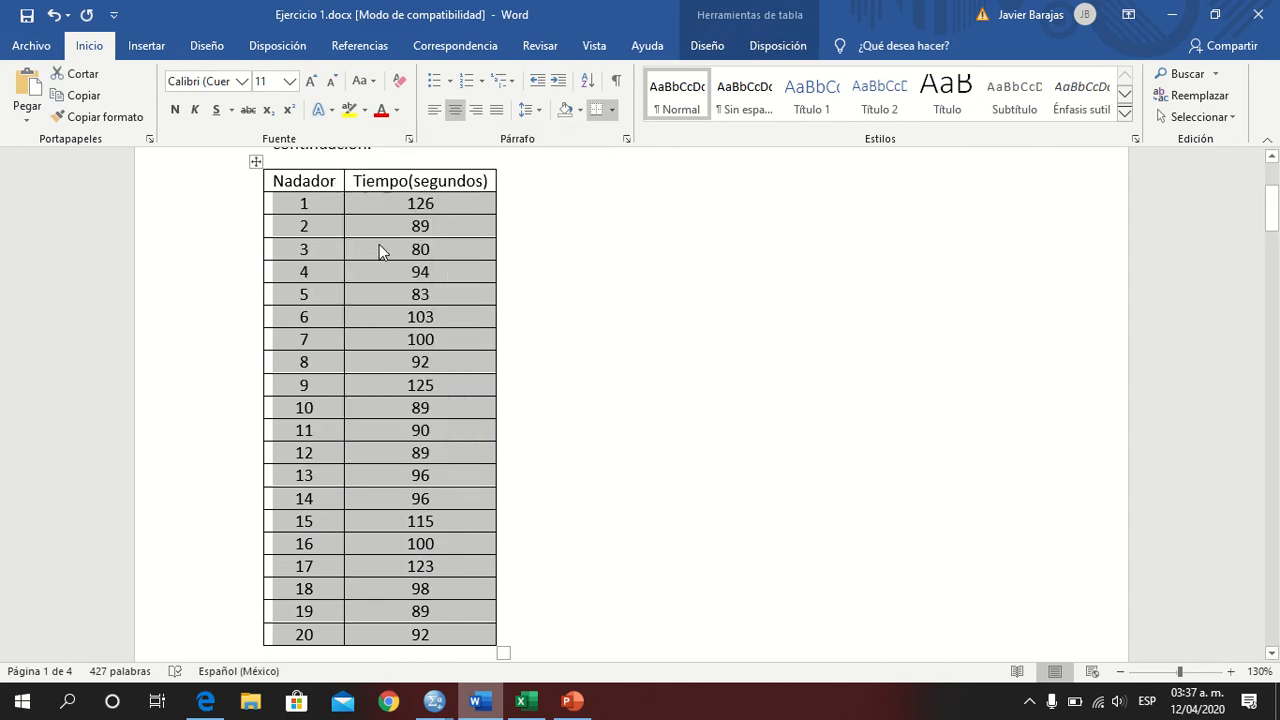
Switch to the SPSS data editor and paste the copied values starting at row 1 of Nadador.
{"action": "left_click", "coordinate": [432, 701]}
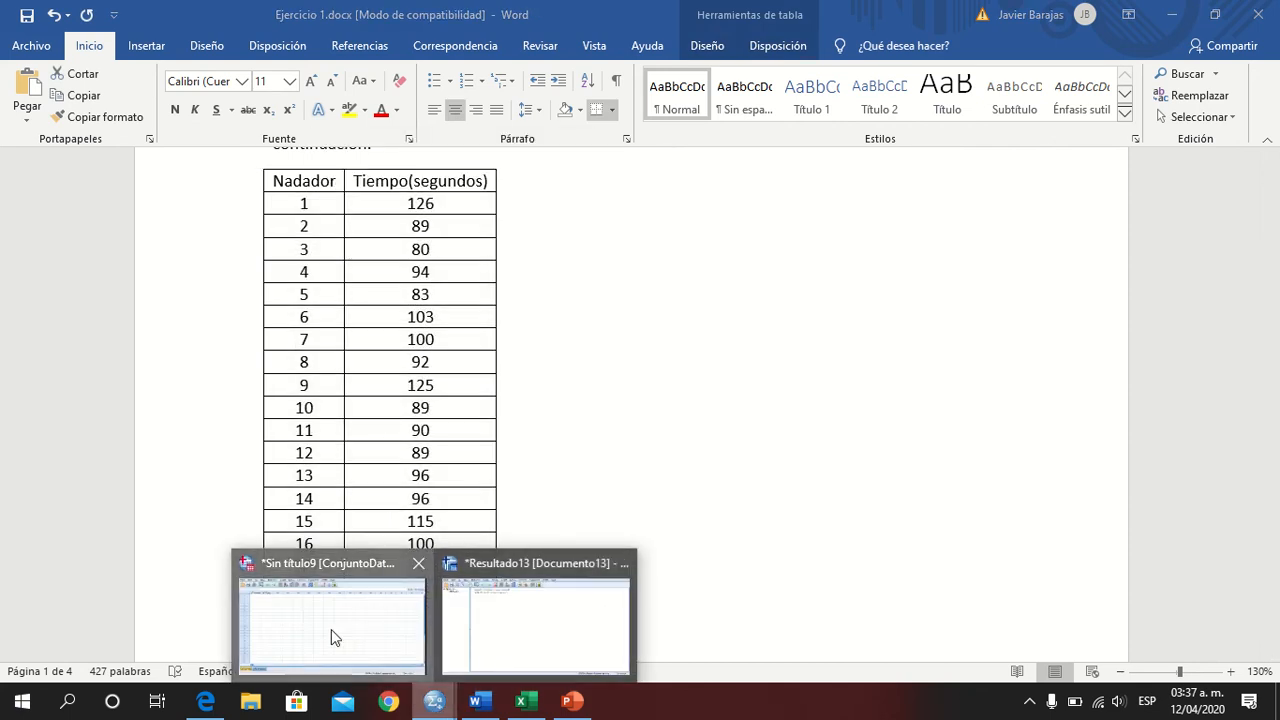
{"action": "left_click", "coordinate": [331, 629]}
{"action": "left_click", "coordinate": [119, 152]}
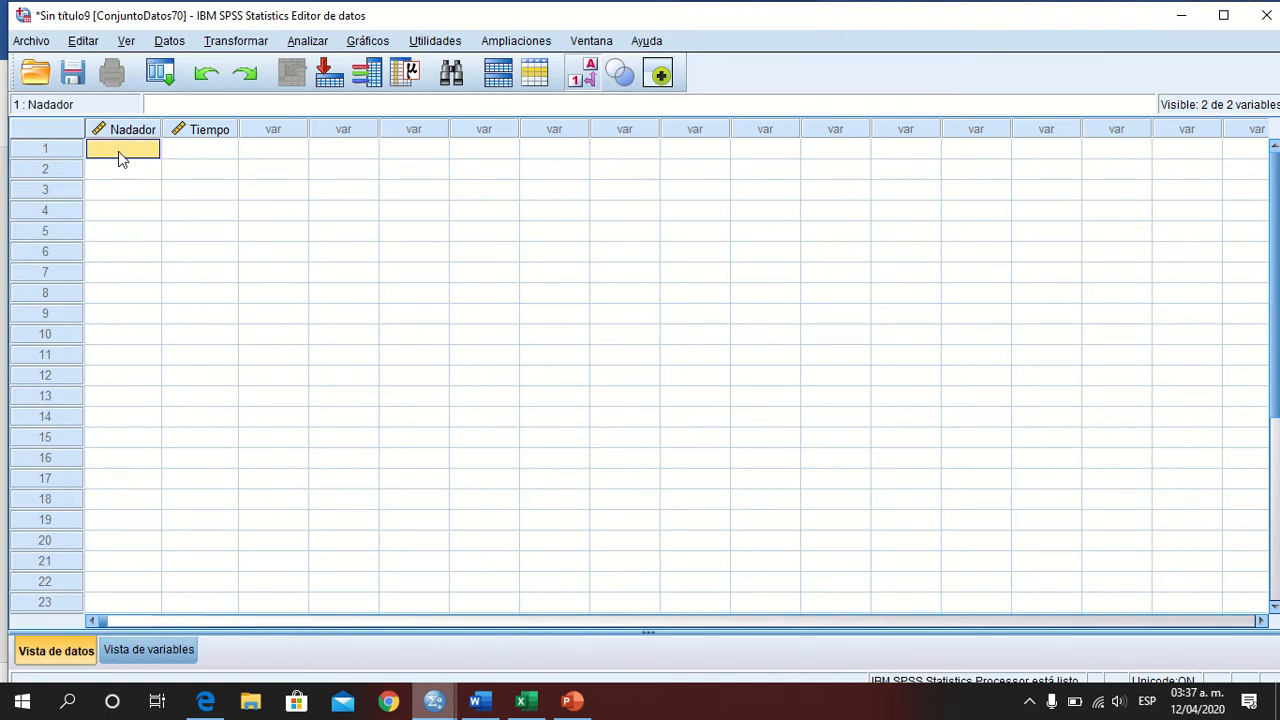
{"action": "right_click", "coordinate": [125, 154]}
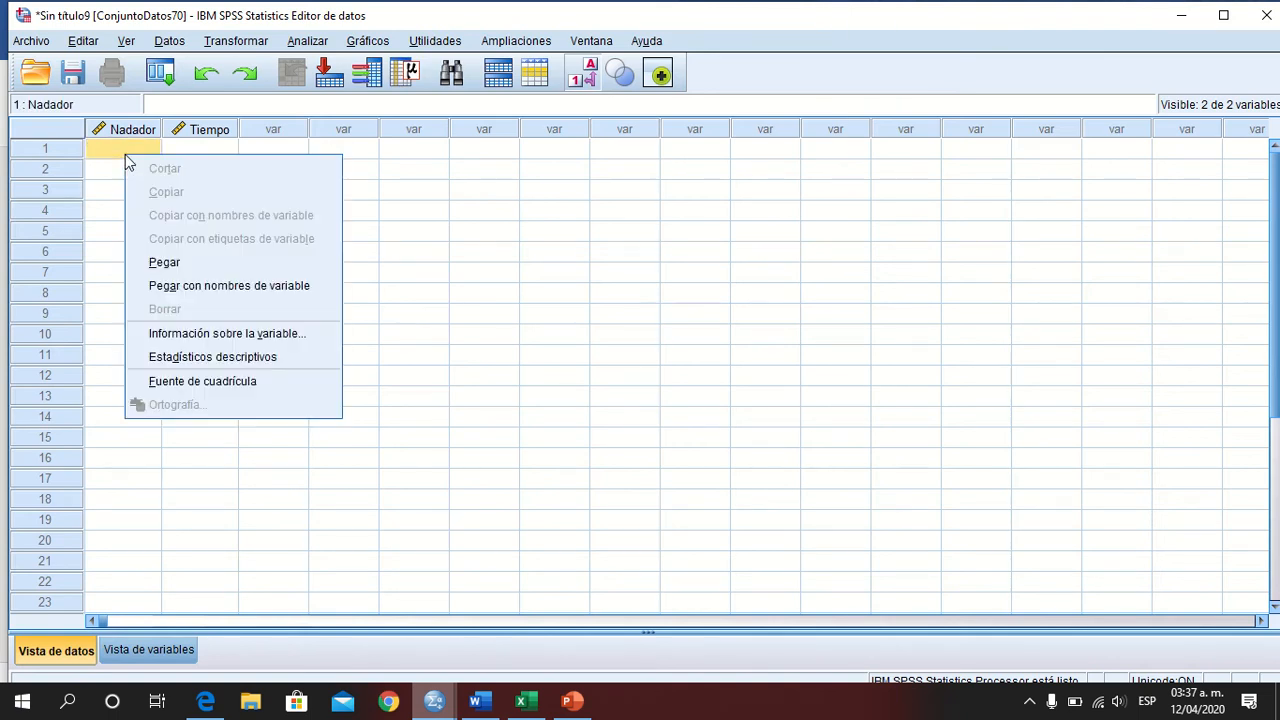
{"action": "left_click", "coordinate": [165, 261]}
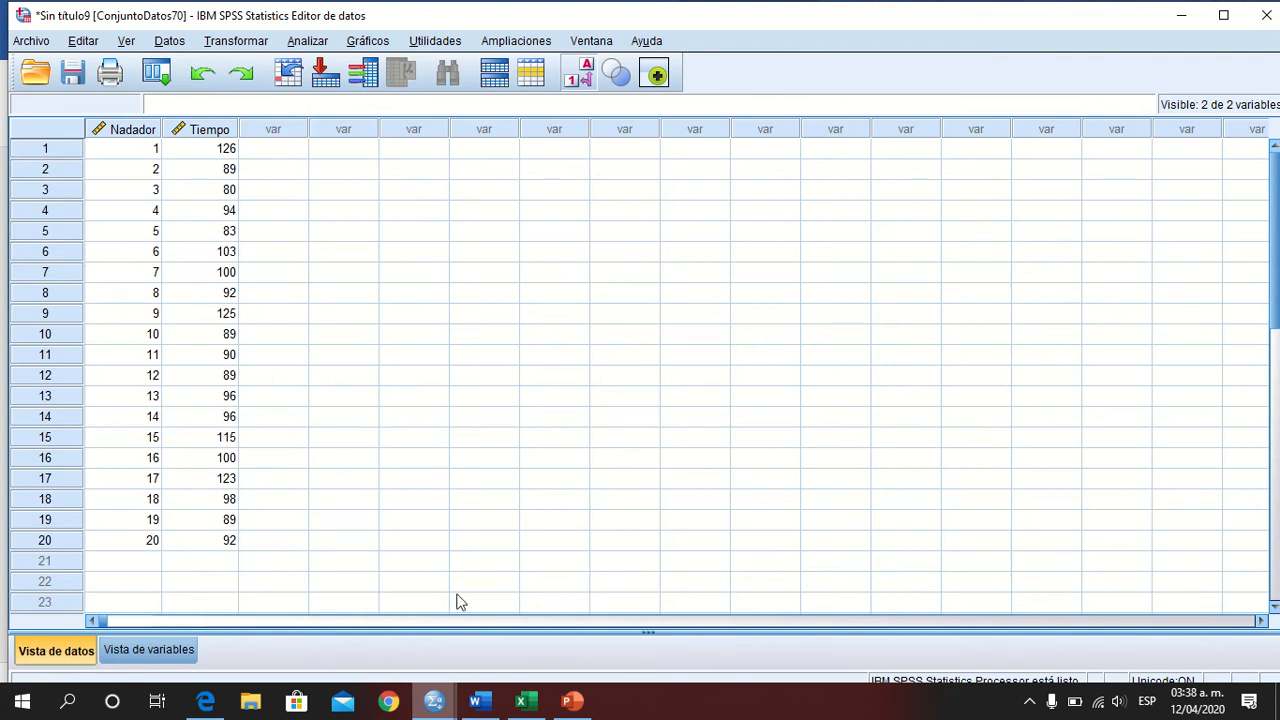
Switch to Word and examine the activities listed below the table, highlighting activities 1 to 3.
{"action": "left_click", "coordinate": [476, 700]}
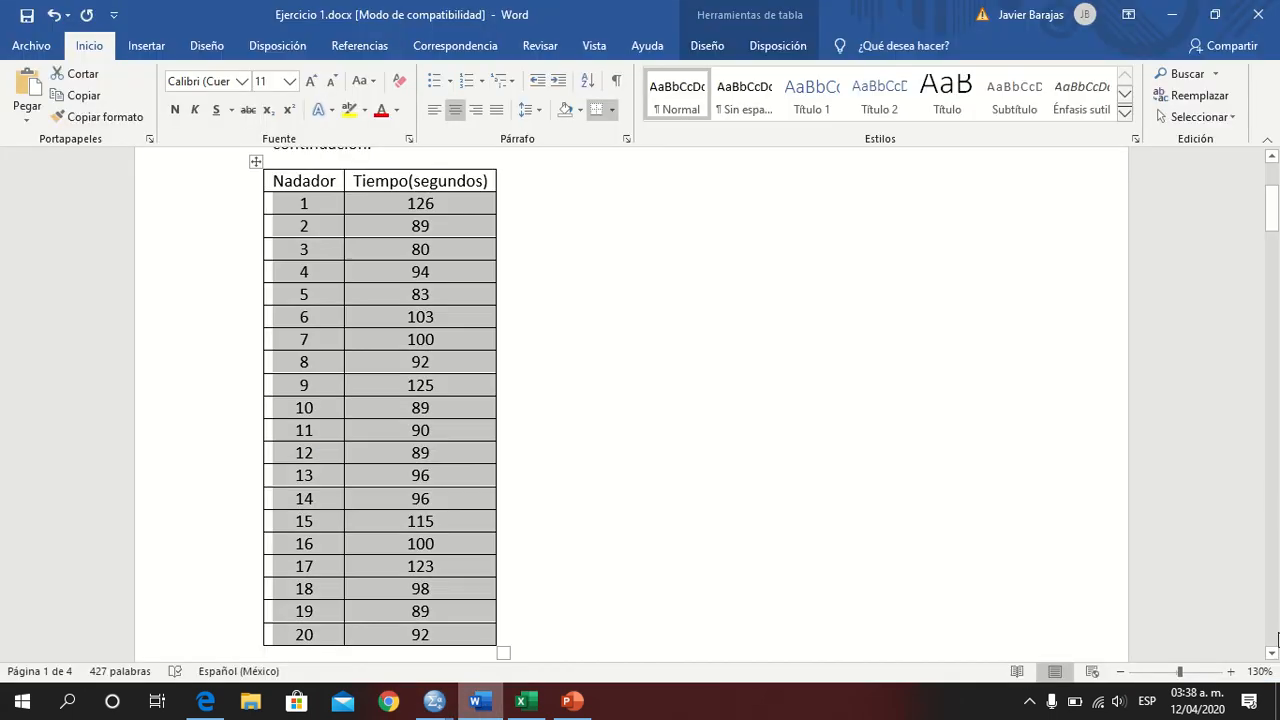
{"action": "left_click", "coordinate": [1272, 653]}
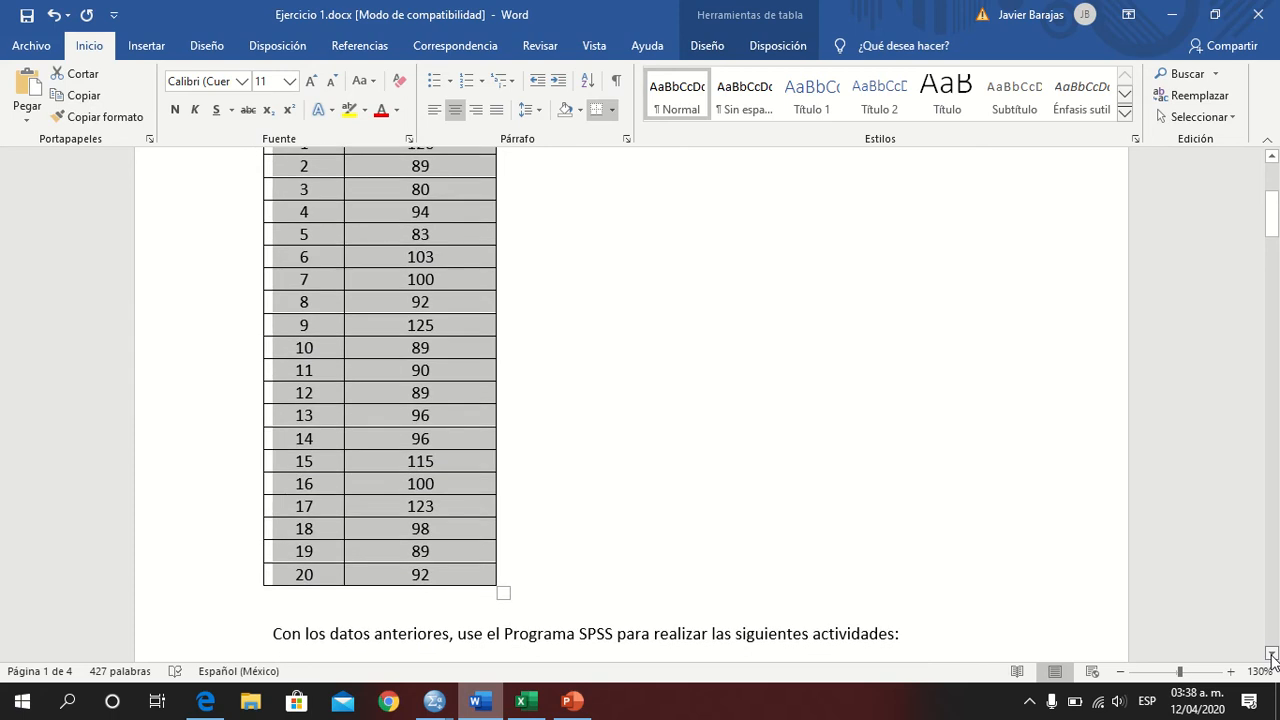
{"action": "left_click", "coordinate": [1272, 655]}
{"action": "left_click", "coordinate": [1272, 655]}
{"action": "left_click", "coordinate": [1272, 655]}
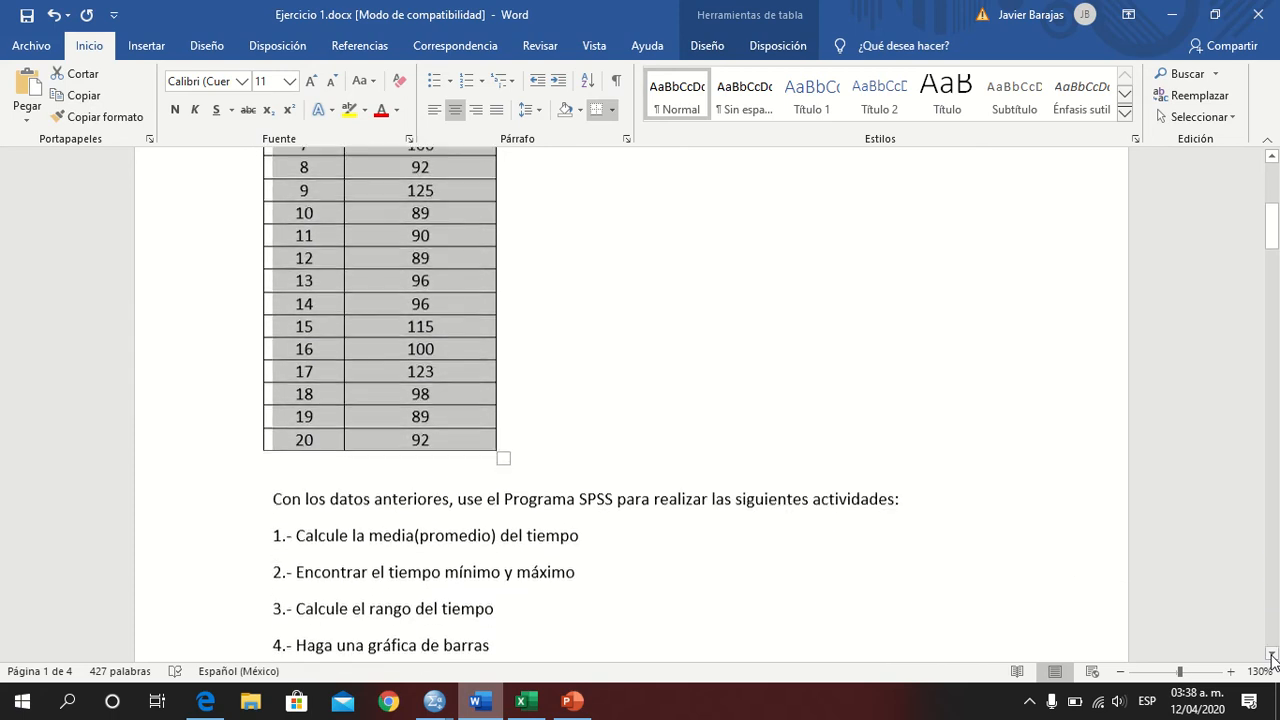
{"action": "left_click", "coordinate": [1272, 655]}
{"action": "left_click", "coordinate": [1272, 655]}
{"action": "left_click", "coordinate": [1272, 655]}
{"action": "left_click", "coordinate": [1272, 655]}
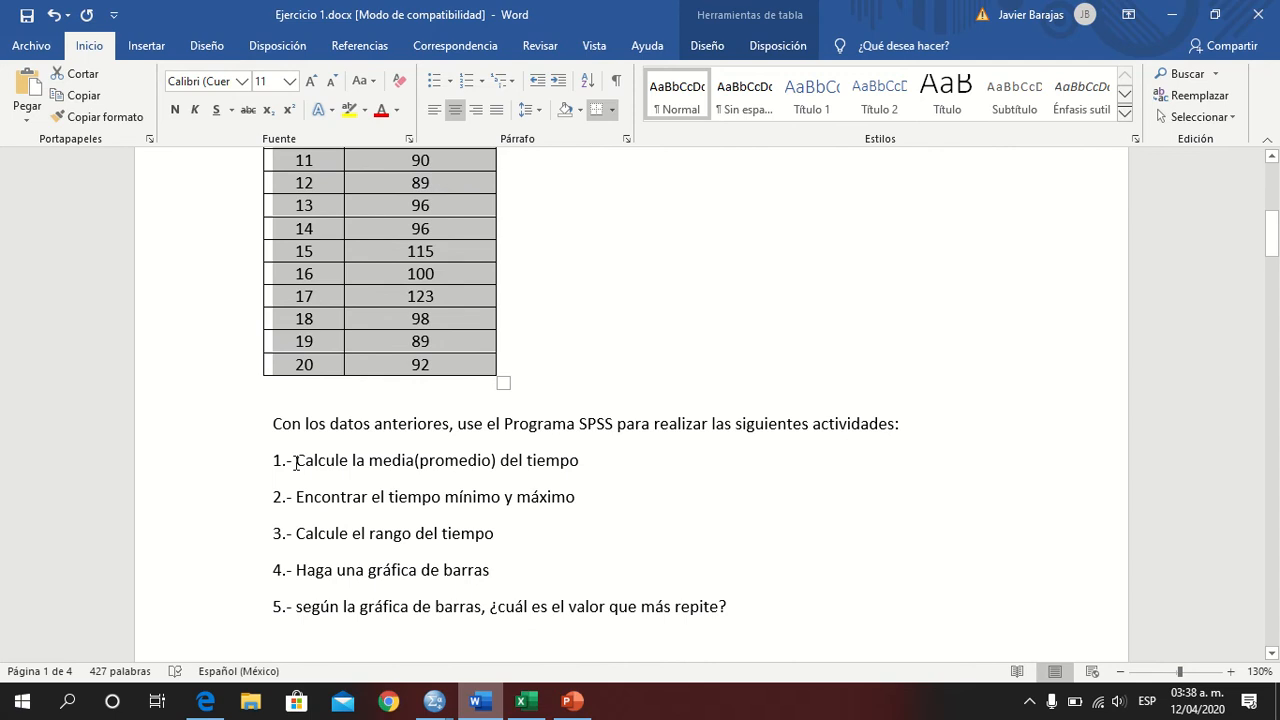
{"action": "left_click_drag", "start_coordinate": [296, 463], "coordinate": [297, 512]}
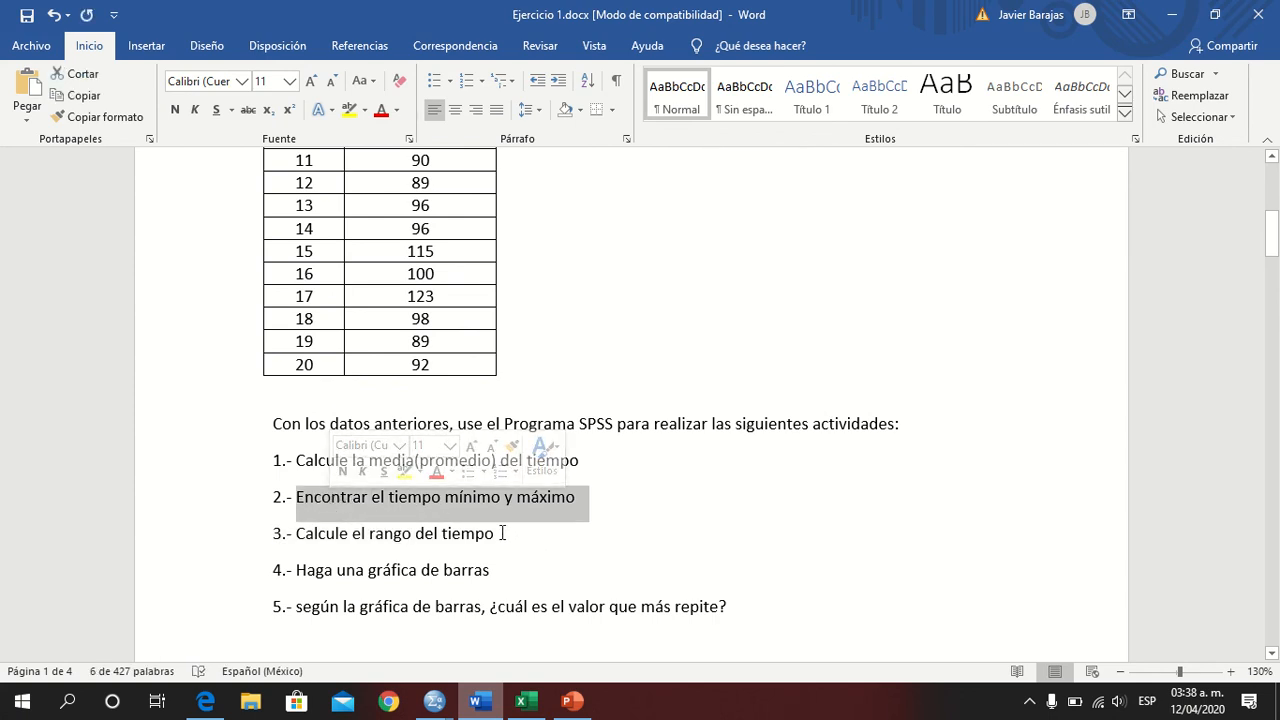
{"action": "left_click_drag", "start_coordinate": [502, 533], "coordinate": [273, 462]}
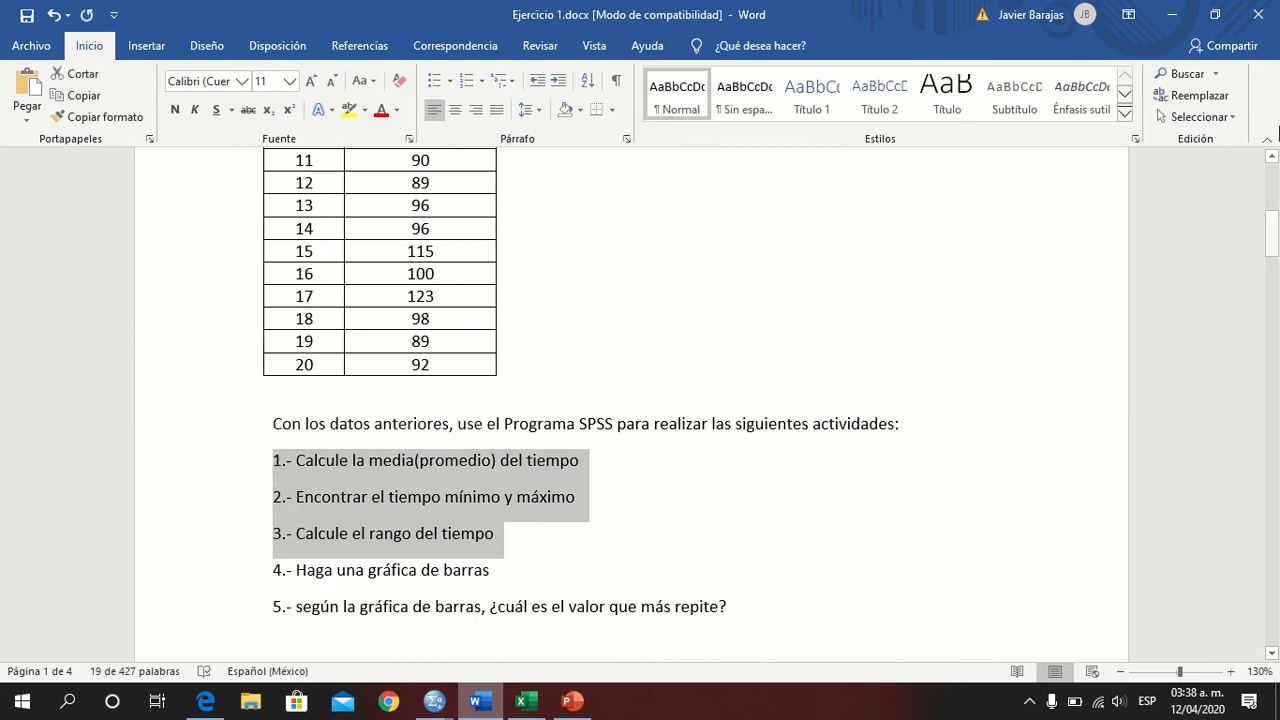
Go back up the Word document to review the swimmers' time table above the activities.
{"action": "left_click", "coordinate": [1273, 160]}
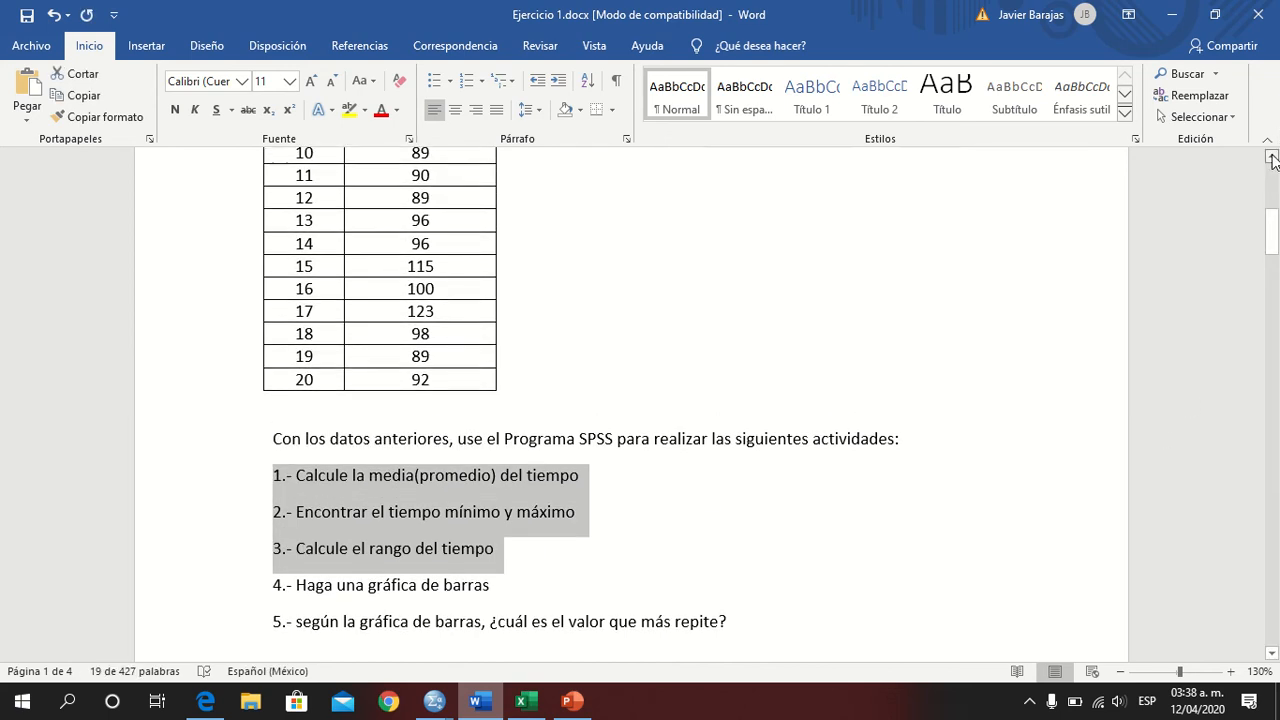
{"action": "left_click", "coordinate": [1273, 160]}
{"action": "left_click", "coordinate": [1273, 160]}
{"action": "left_click", "coordinate": [1273, 160]}
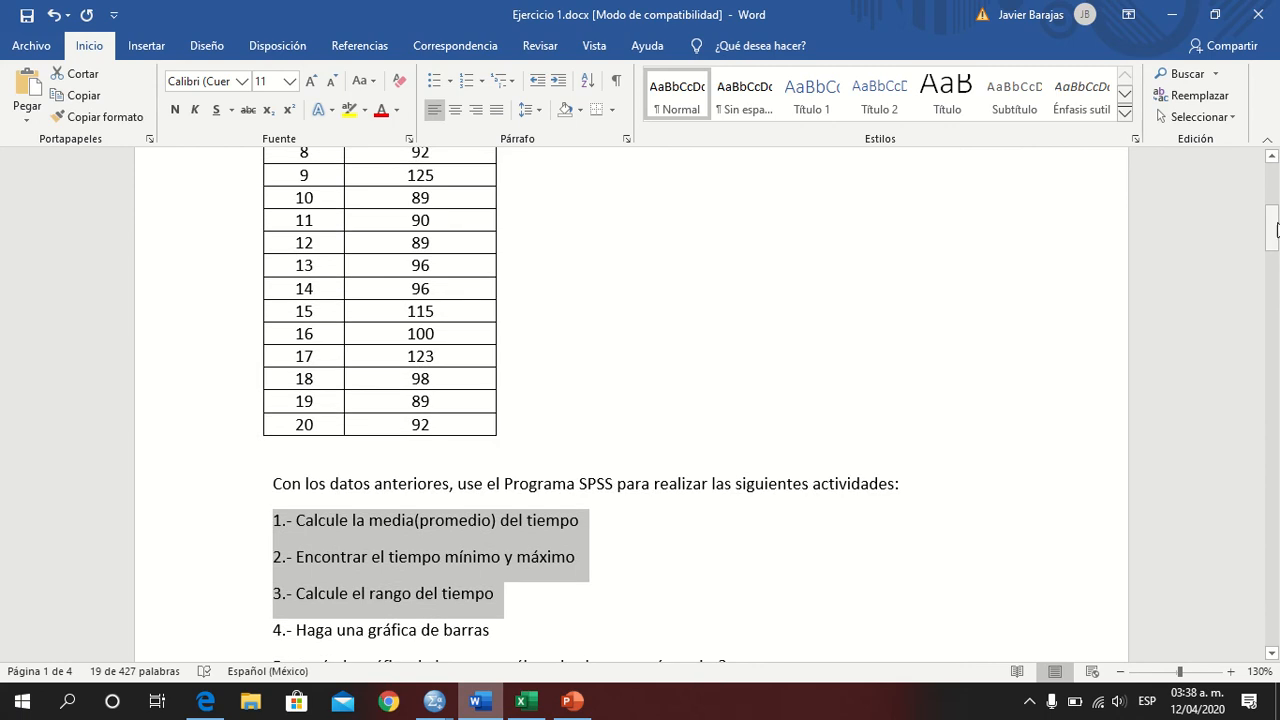
{"action": "left_click", "coordinate": [1273, 158]}
{"action": "left_click", "coordinate": [1273, 158]}
{"action": "left_click", "coordinate": [1273, 158]}
{"action": "left_click", "coordinate": [1273, 158]}
{"action": "left_click", "coordinate": [1273, 158]}
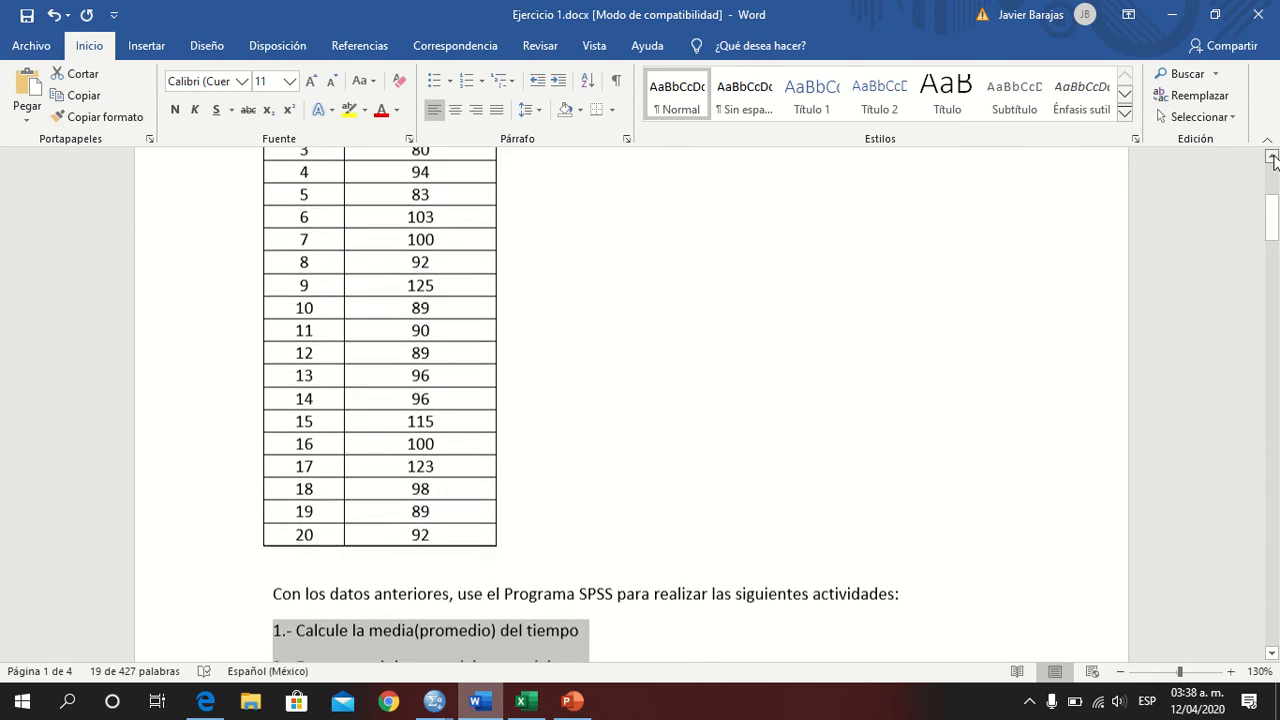
{"action": "left_click", "coordinate": [1273, 158]}
{"action": "left_click", "coordinate": [1273, 158]}
{"action": "left_click", "coordinate": [1273, 158]}
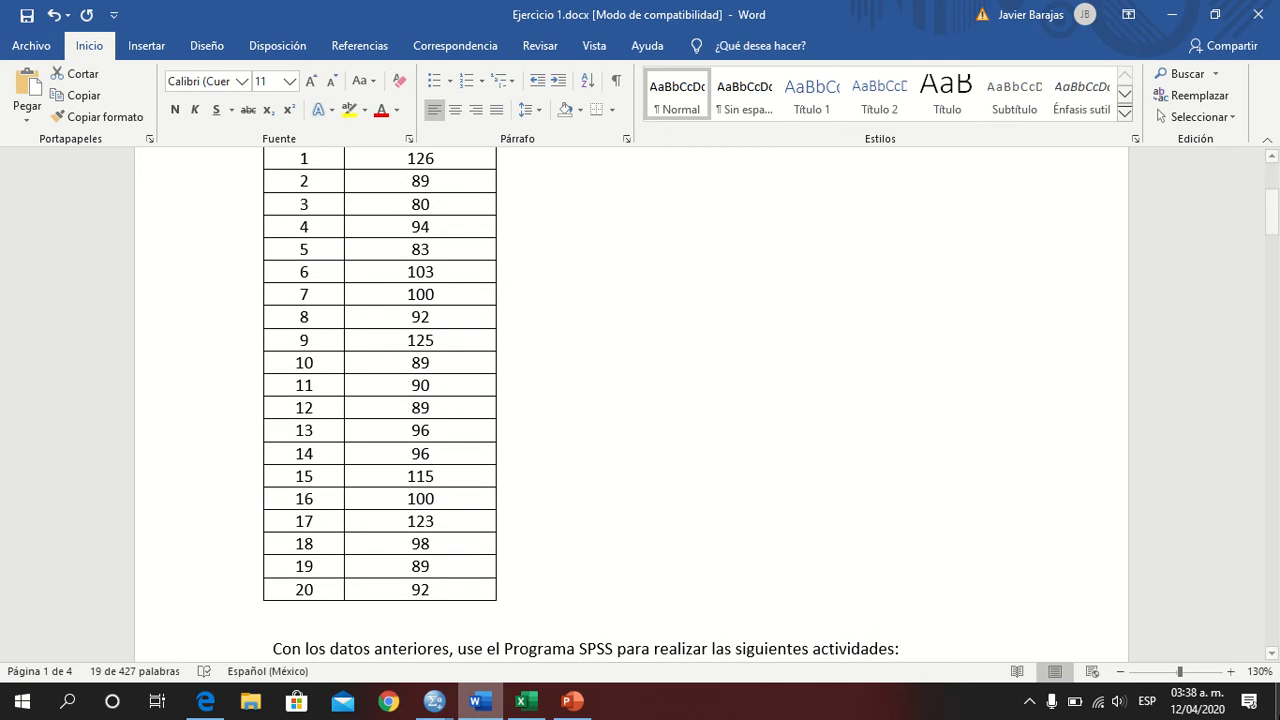
Check the activities below the Word table, and open the Frequencies analysis in the SPSS data editor.
{"action": "left_click", "coordinate": [1273, 654]}
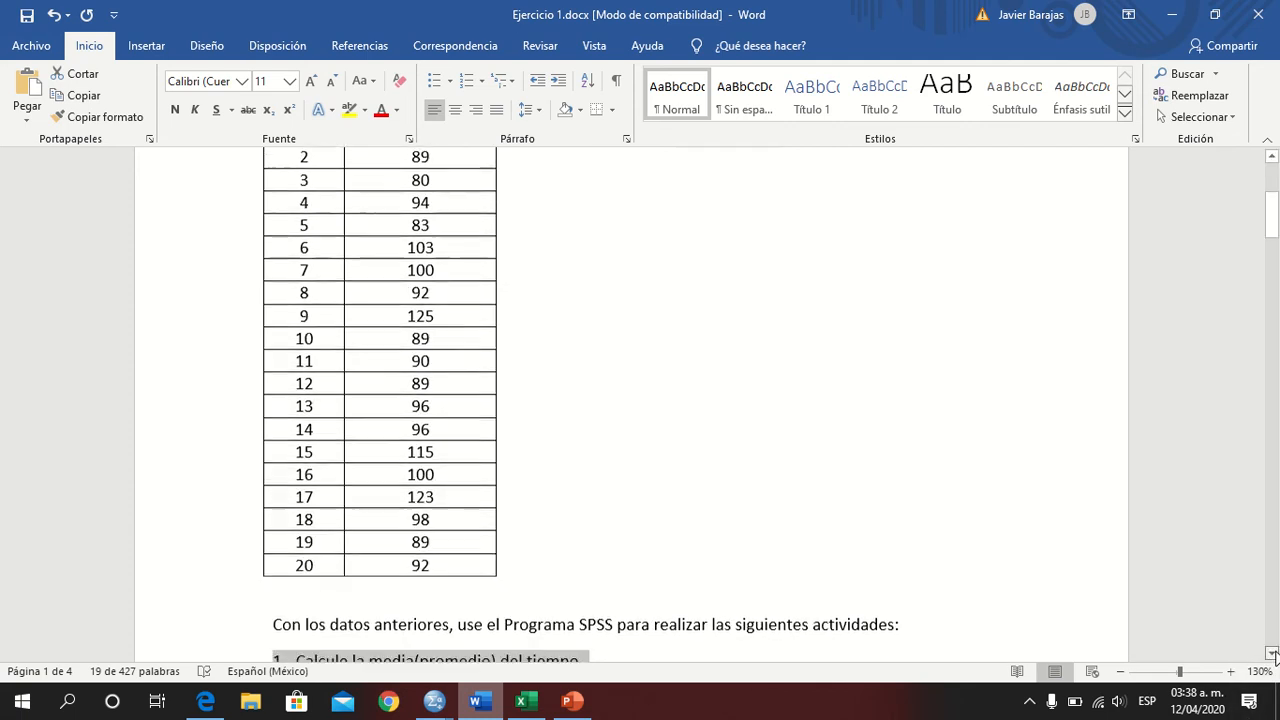
{"action": "scroll", "coordinate": [1273, 654], "scroll_direction": "down", "scroll_amount": 3}
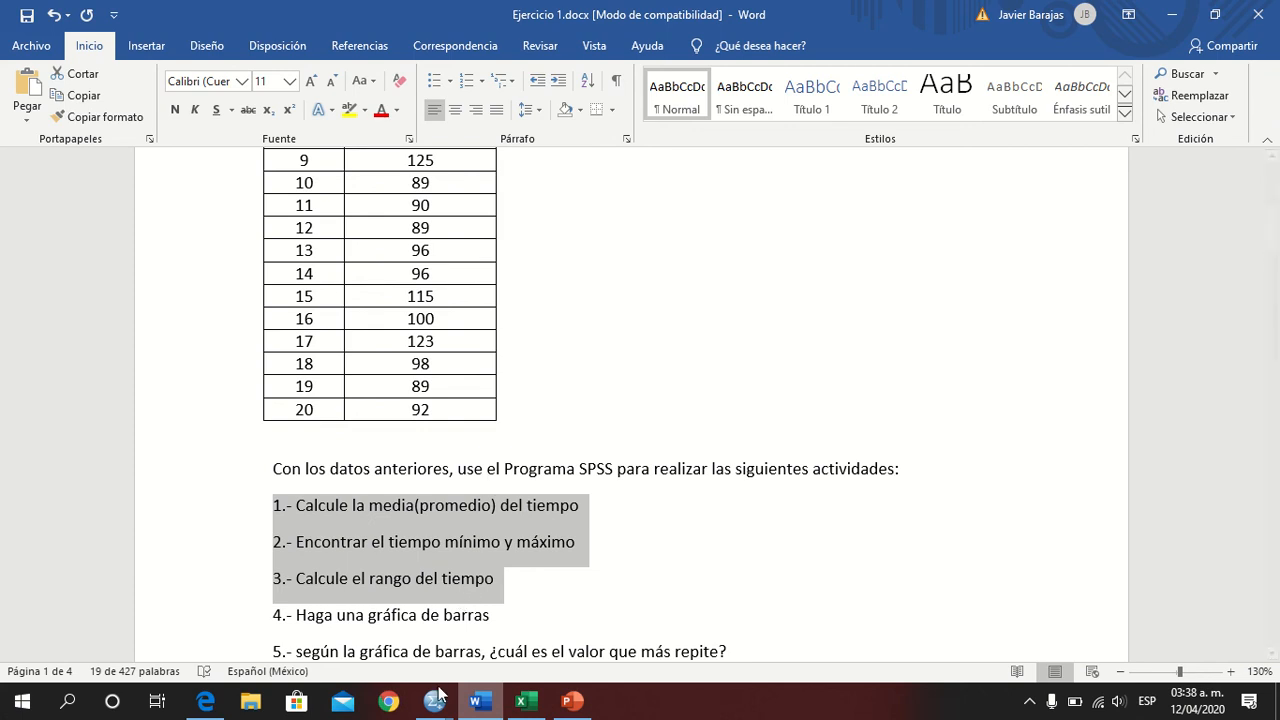
{"action": "mouse_move", "coordinate": [440, 702]}
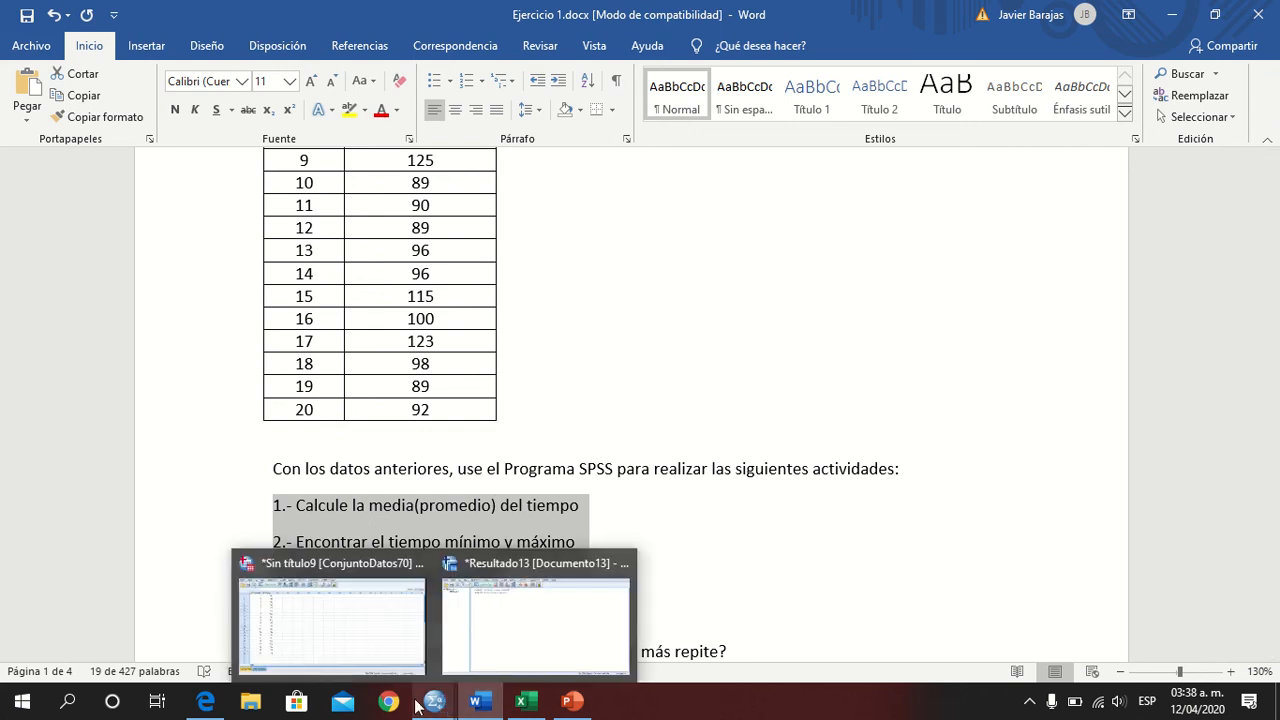
{"action": "left_click", "coordinate": [361, 640]}
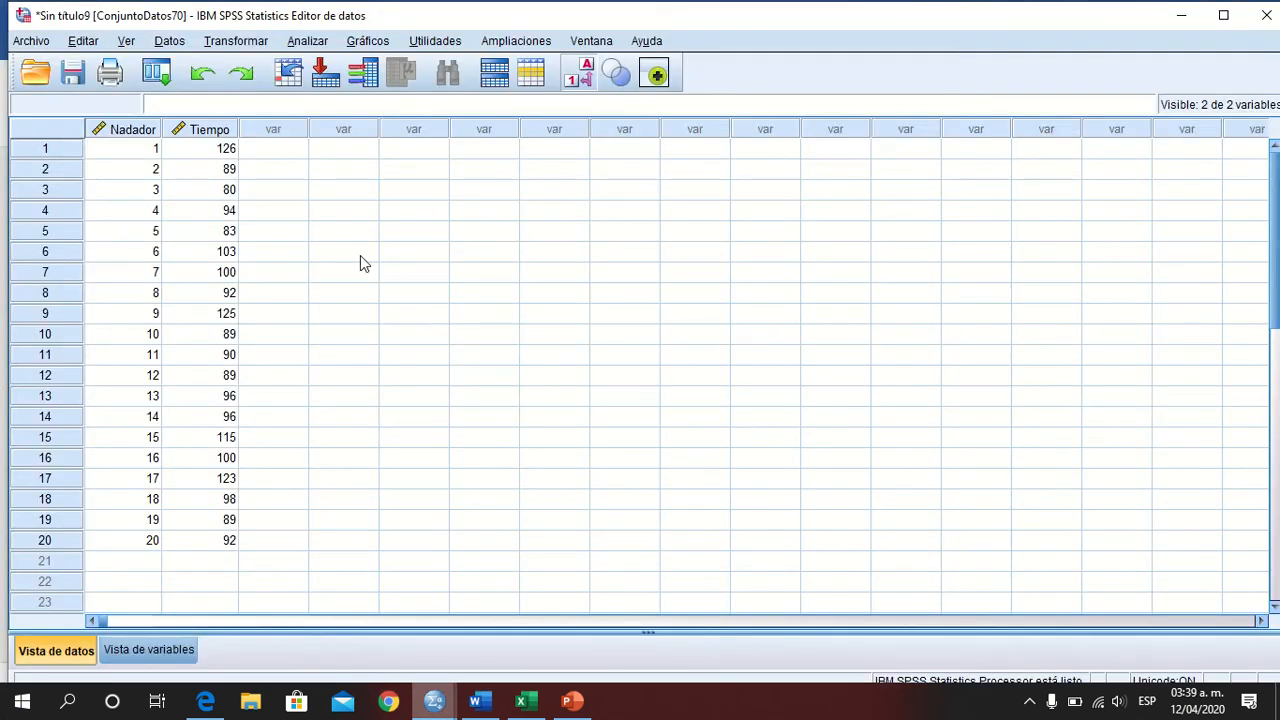
{"action": "left_click", "coordinate": [318, 45]}
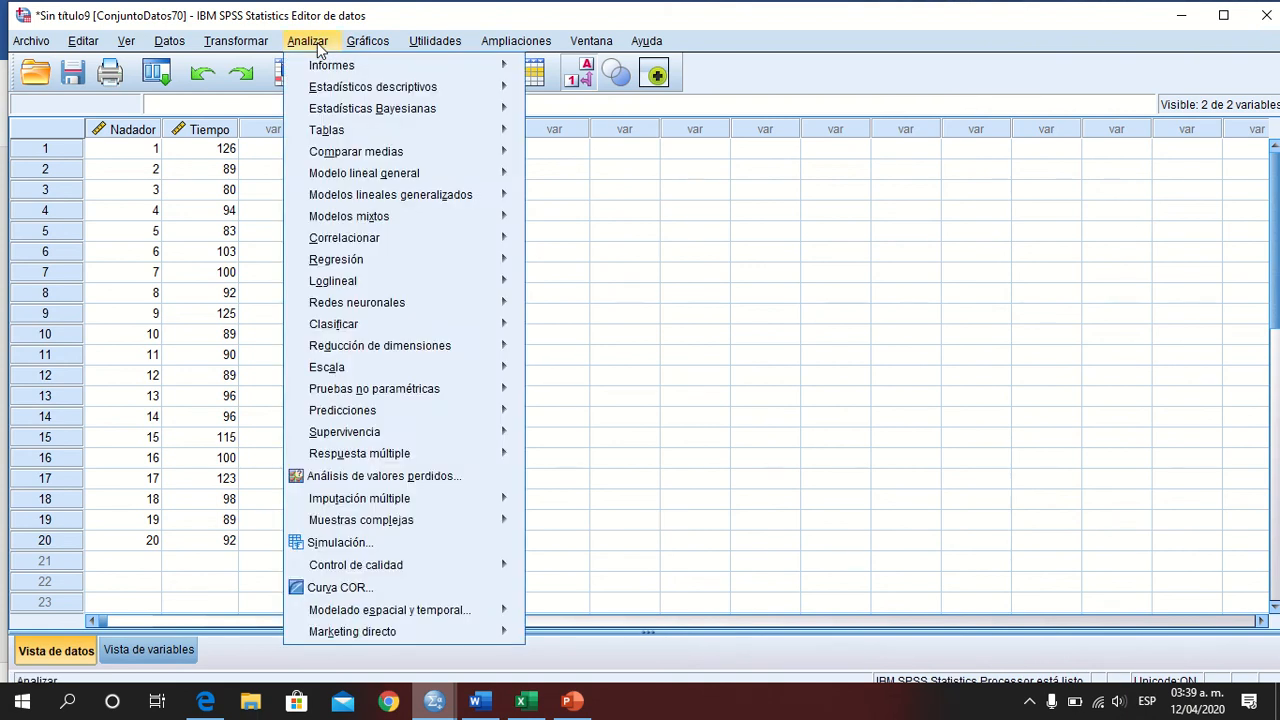
{"action": "mouse_move", "coordinate": [337, 96]}
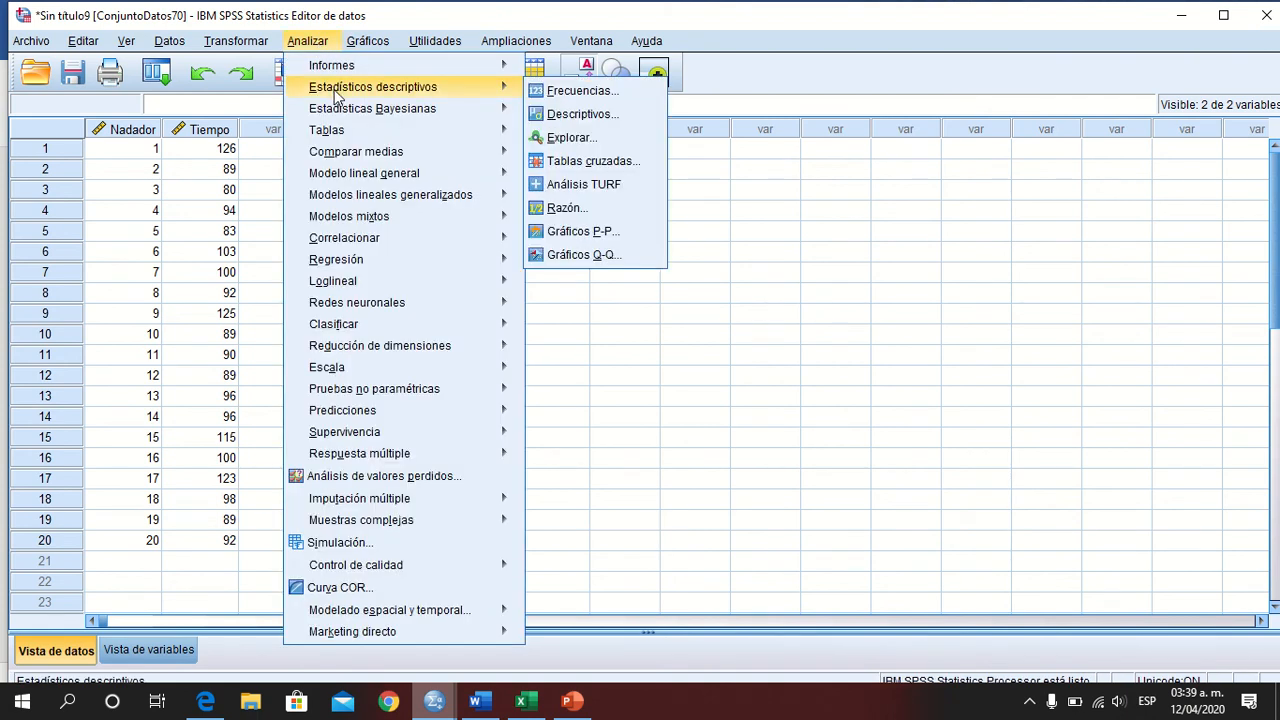
{"action": "left_click", "coordinate": [597, 97]}
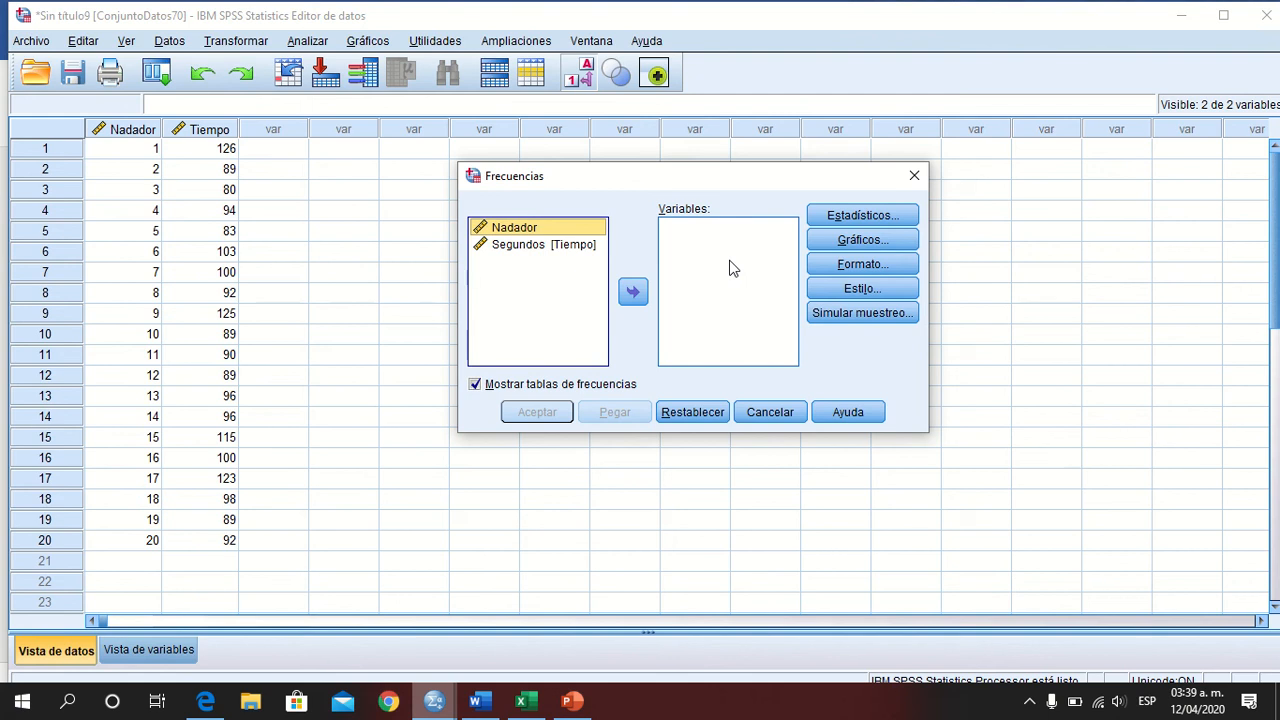
Add Segundos [Tiempo] to the variables analysed in the Frecuencias dialog.
{"action": "left_click", "coordinate": [576, 250]}
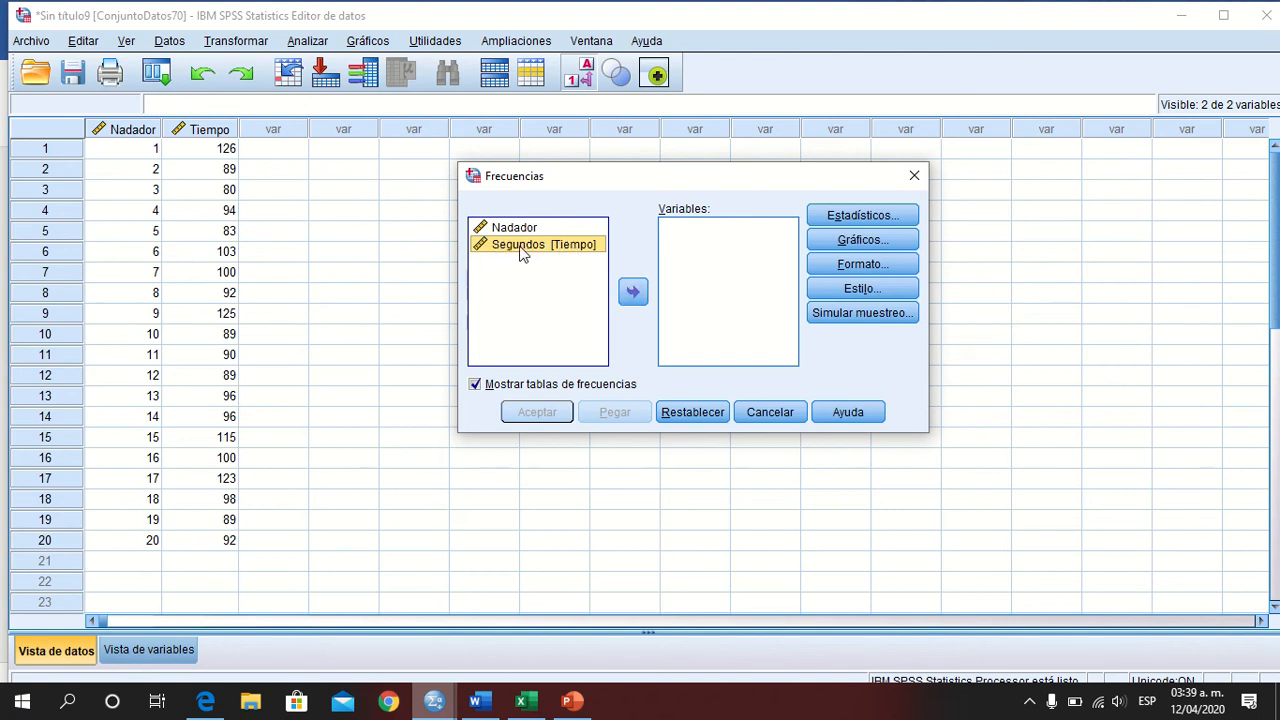
{"action": "left_click", "coordinate": [633, 292]}
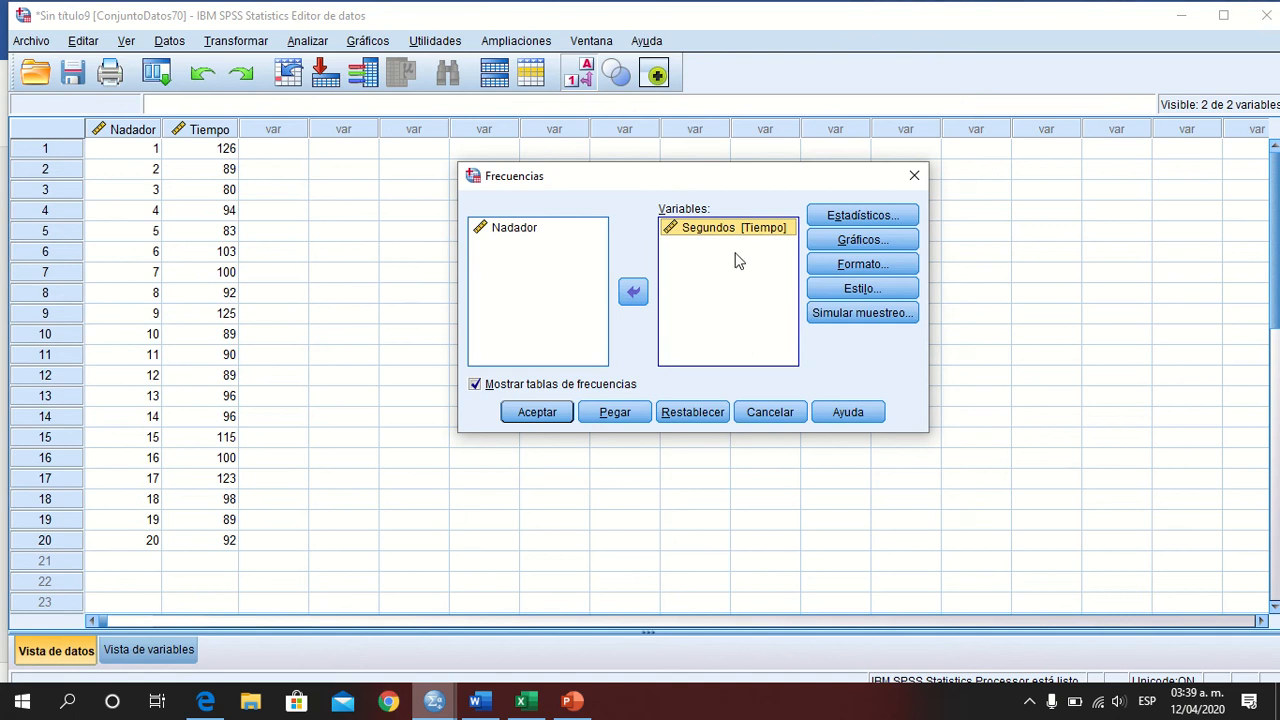
{"action": "left_click", "coordinate": [633, 292]}
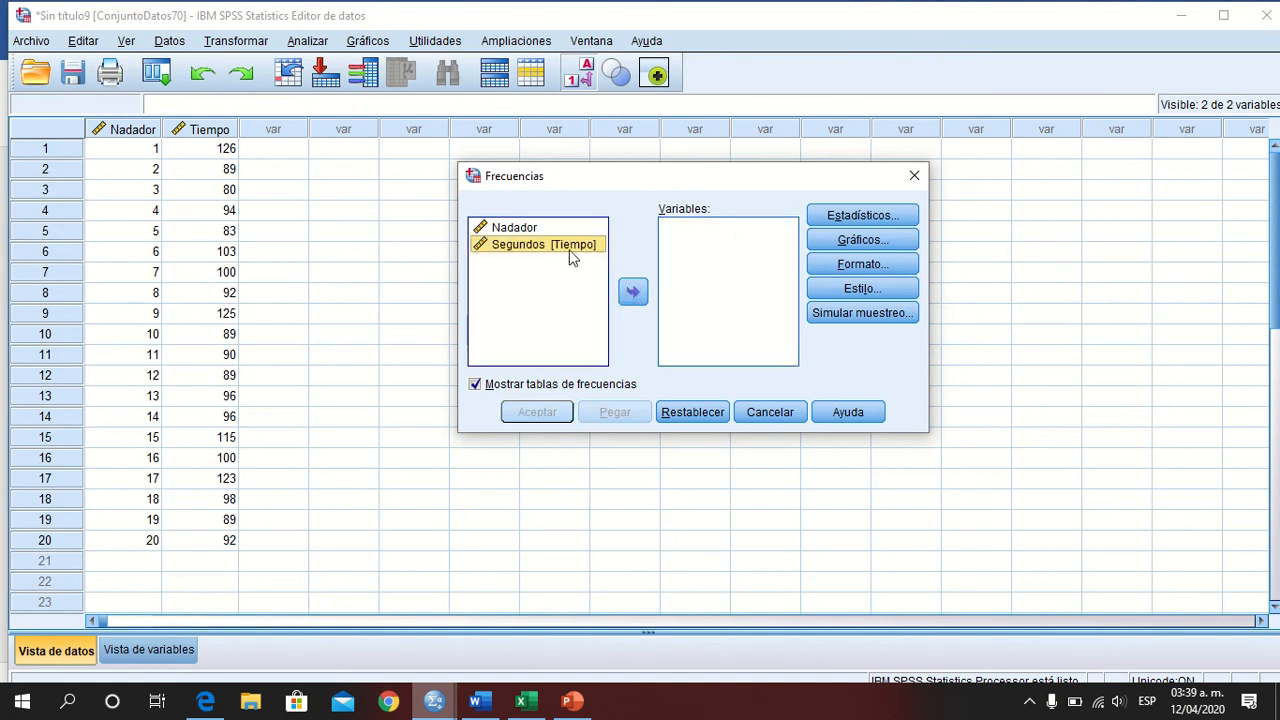
{"action": "left_click", "coordinate": [640, 292]}
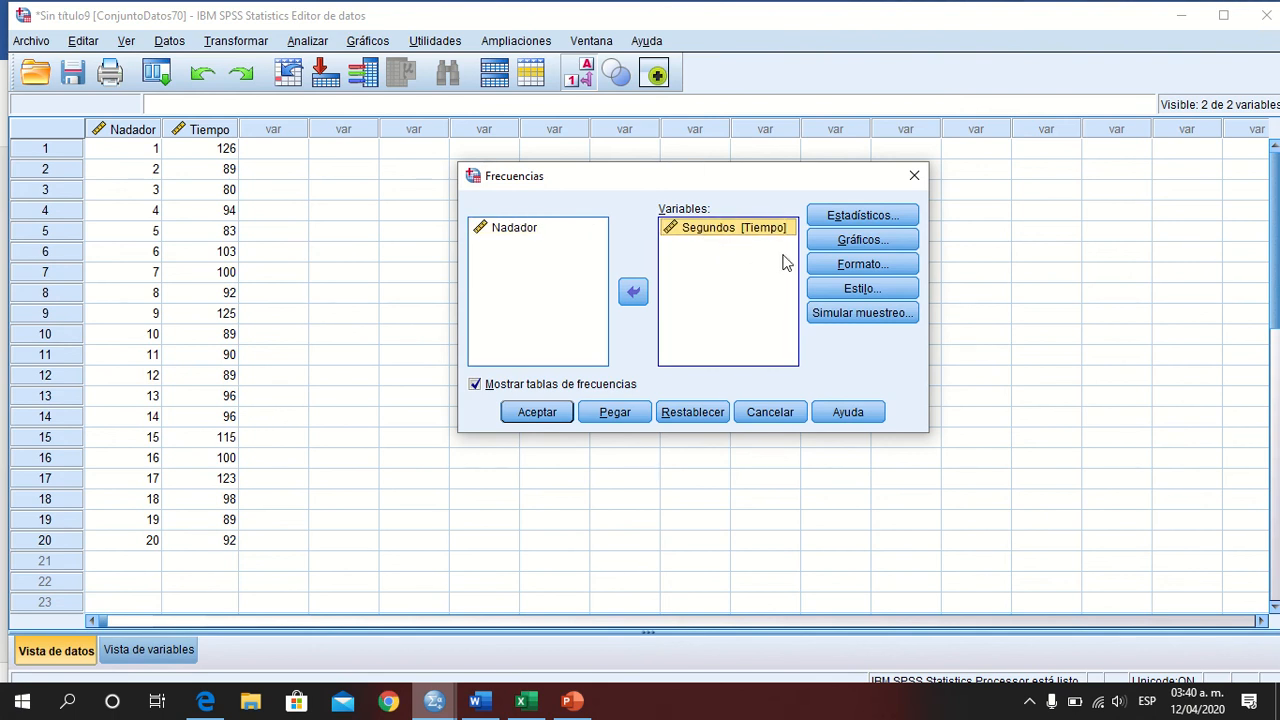
Open the statistics options, check activity 1 in the Word exercise, and include Media in the Frequencies analysis.
{"action": "left_click", "coordinate": [858, 219]}
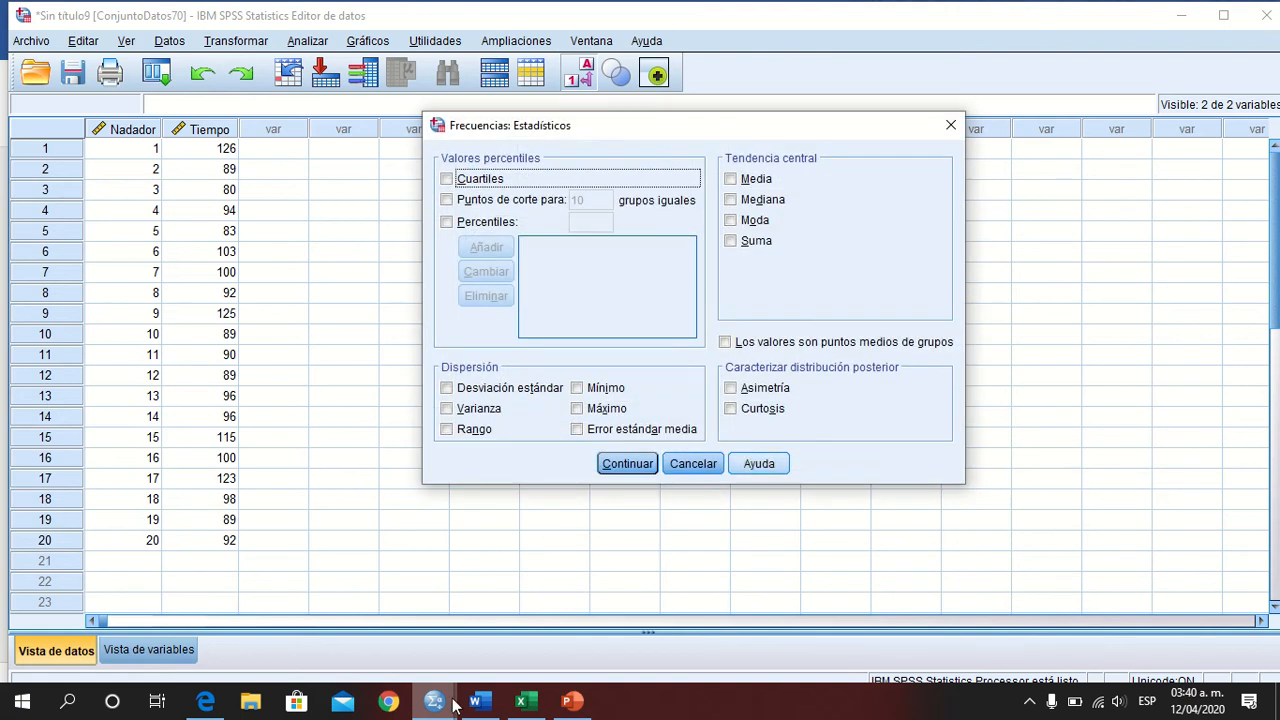
{"action": "left_click", "coordinate": [490, 712]}
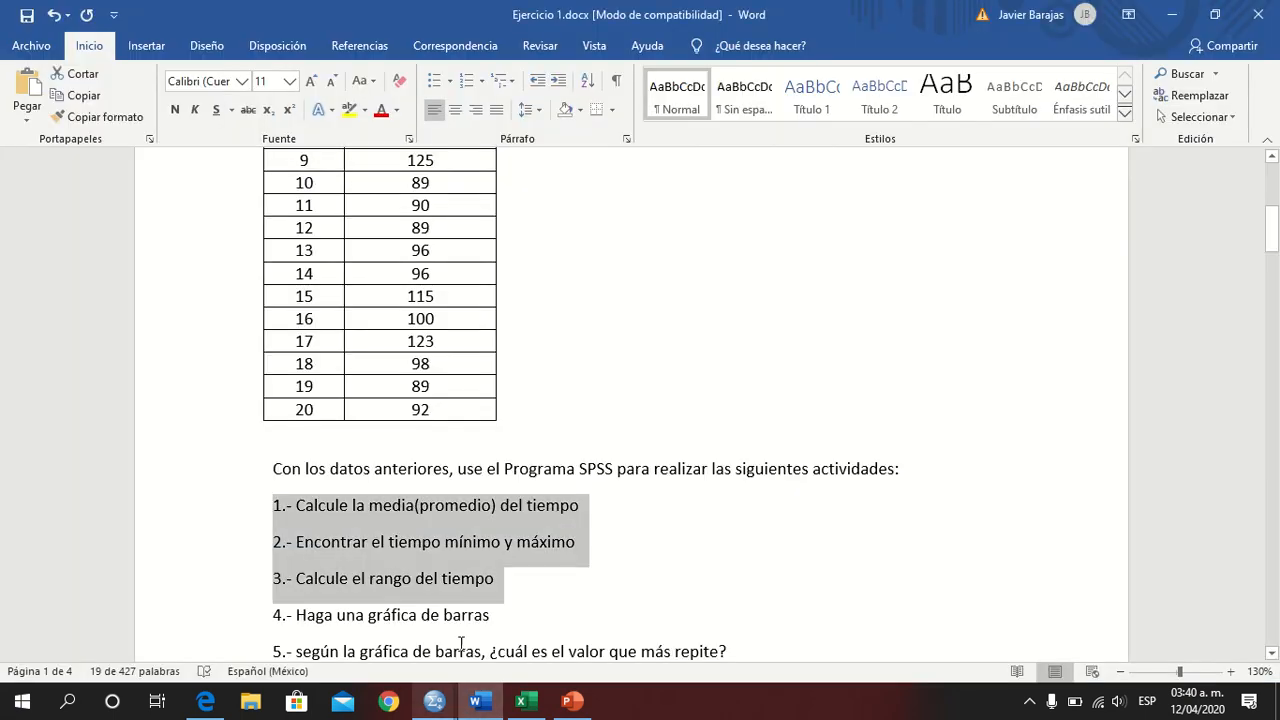
{"action": "mouse_move", "coordinate": [436, 704]}
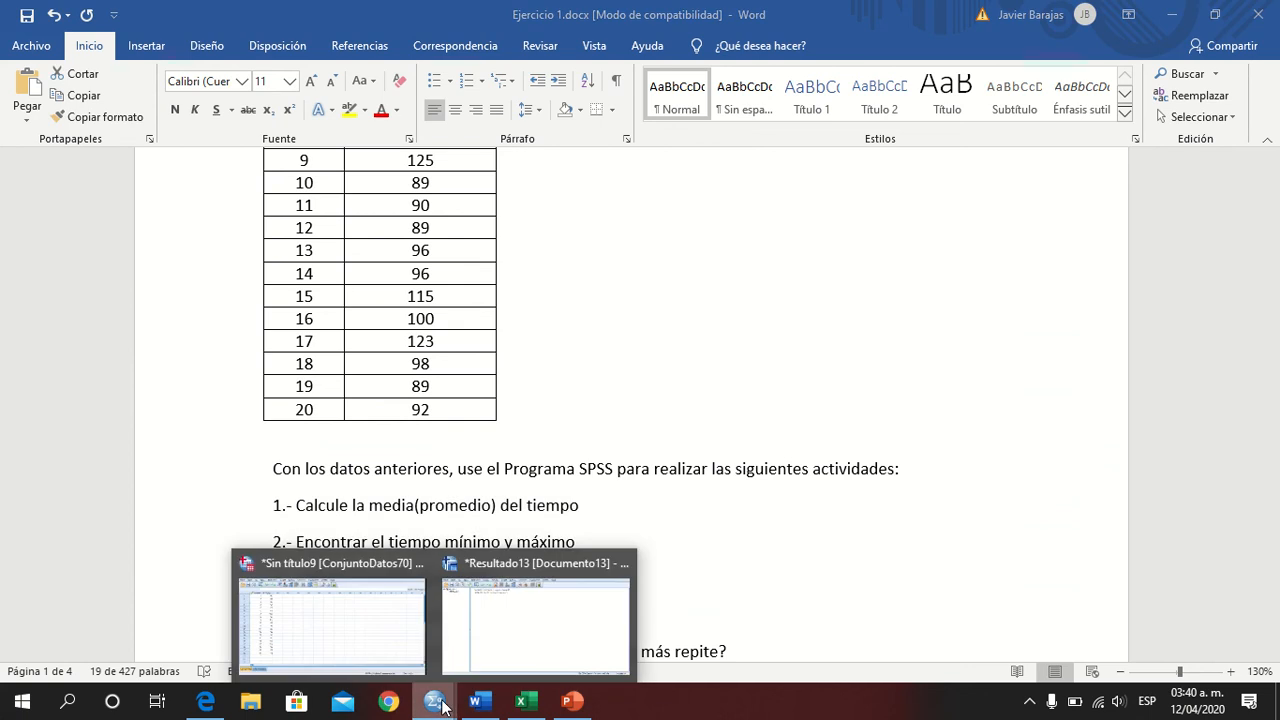
{"action": "left_click", "coordinate": [374, 650]}
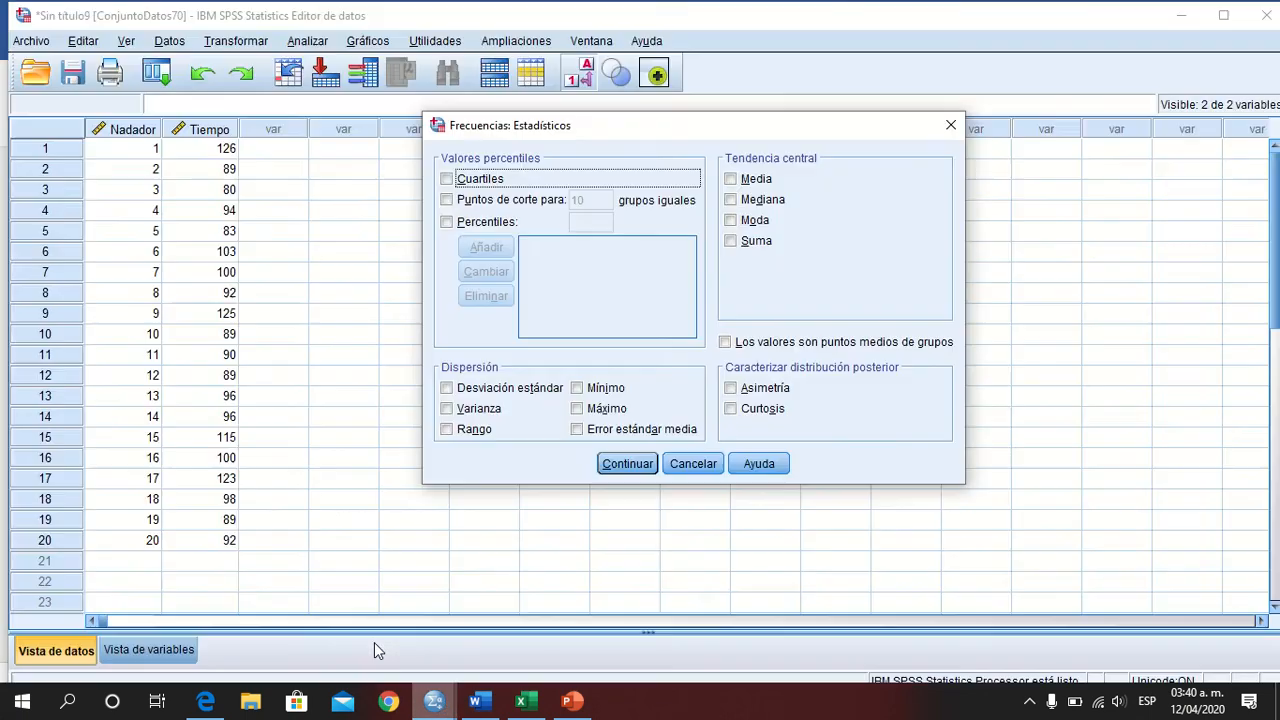
{"action": "left_click", "coordinate": [732, 181]}
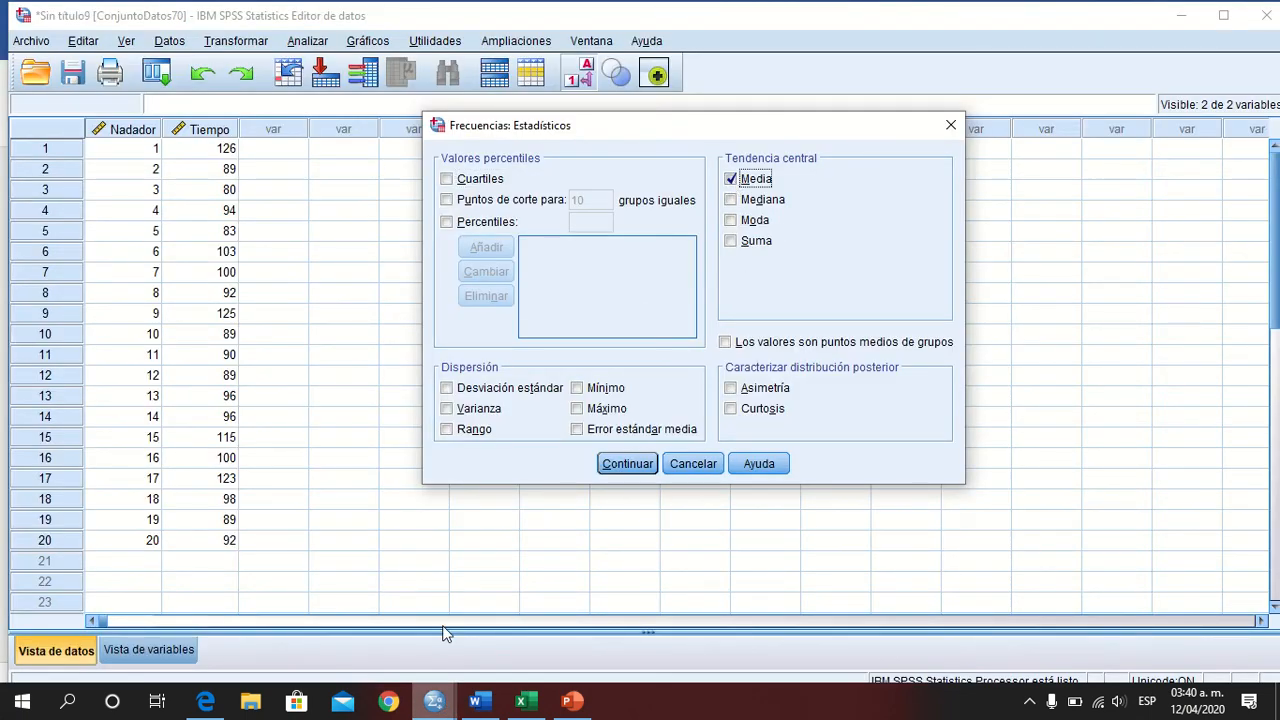
Check activity 2 in the Word exercise and include Máximo and Mínimo in the Frequencies statistics.
{"action": "left_click", "coordinate": [477, 705]}
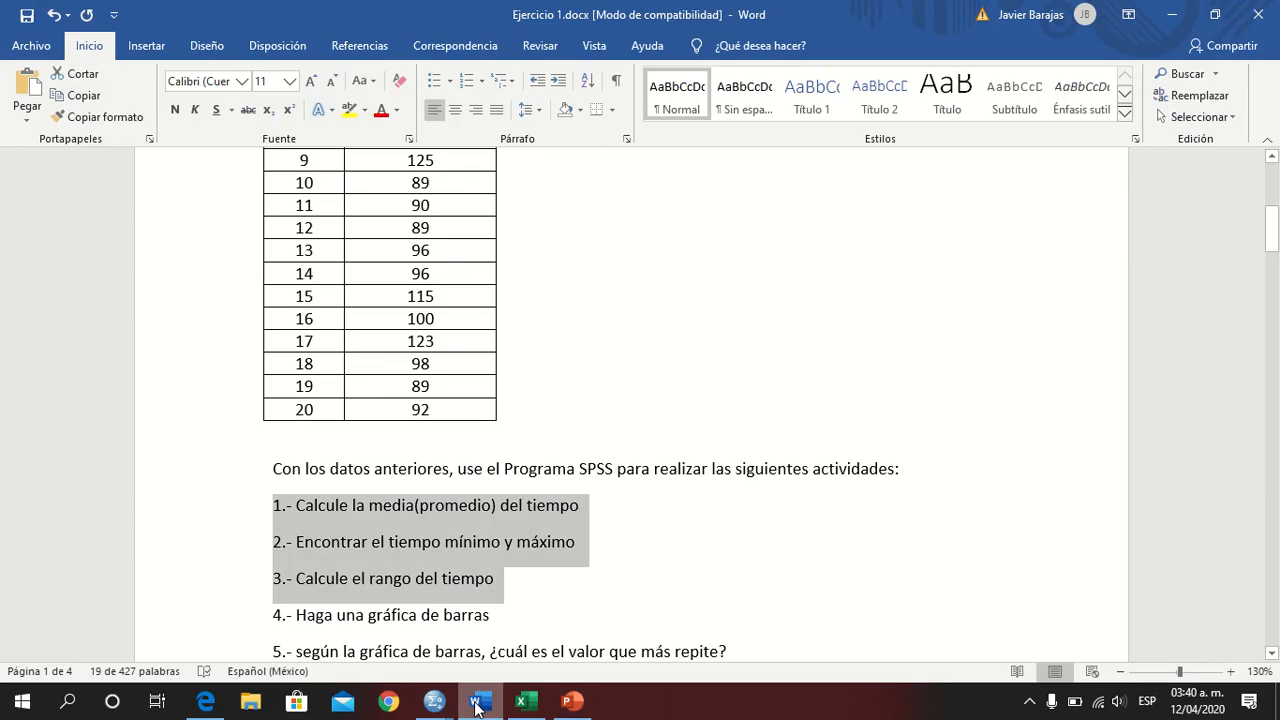
{"action": "left_click", "coordinate": [477, 705]}
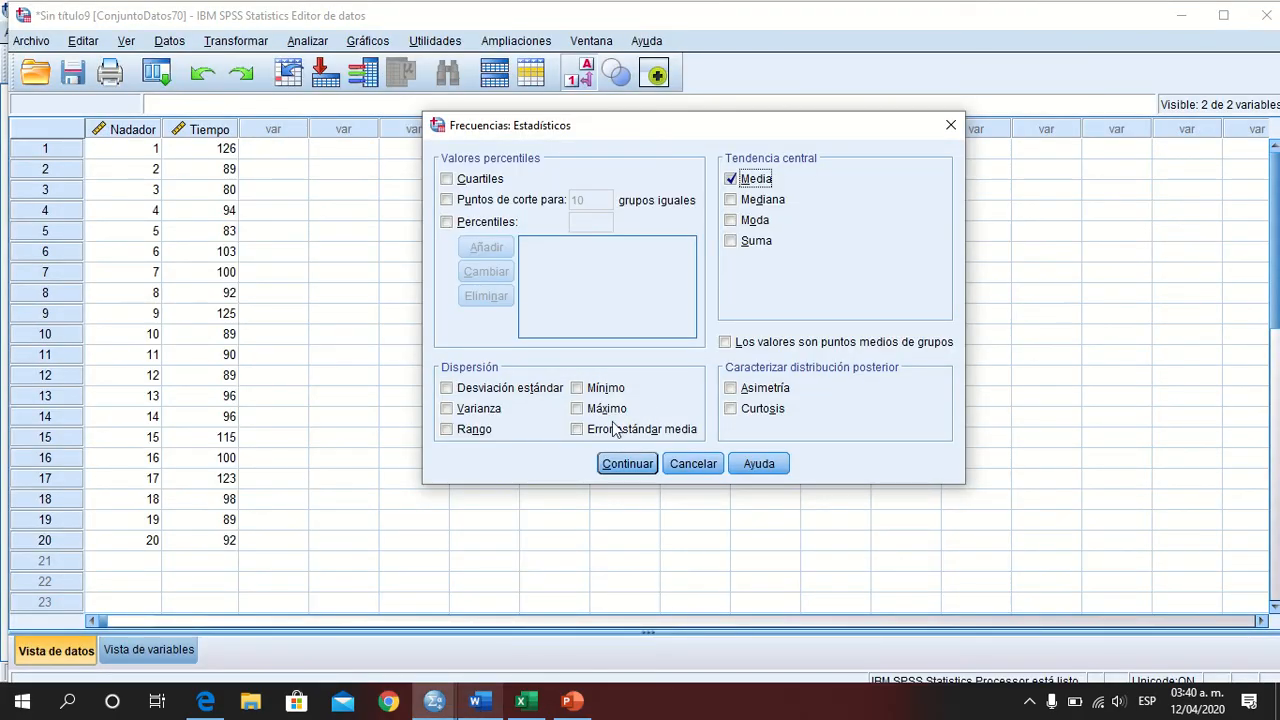
{"action": "left_click", "coordinate": [577, 408]}
{"action": "left_click", "coordinate": [578, 390]}
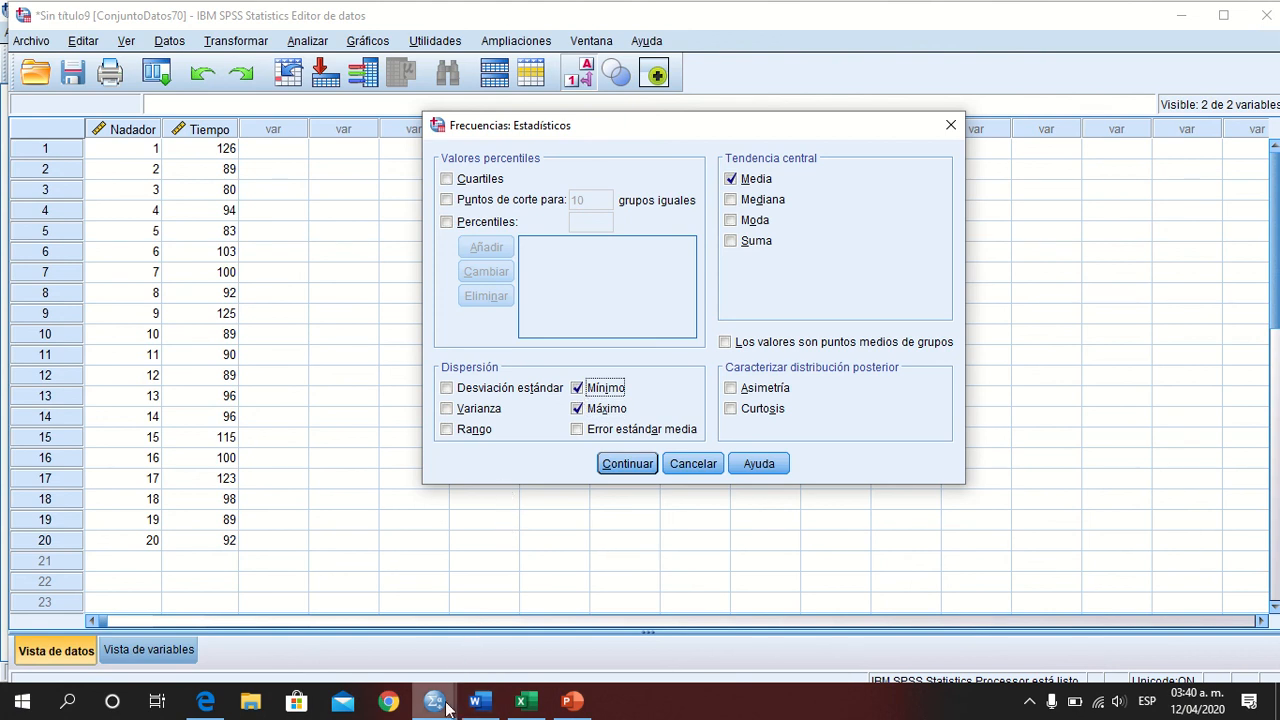
After checking activity 3 in Word, add Rango to the statistics and run the Frequencies analysis.
{"action": "left_click", "coordinate": [478, 702]}
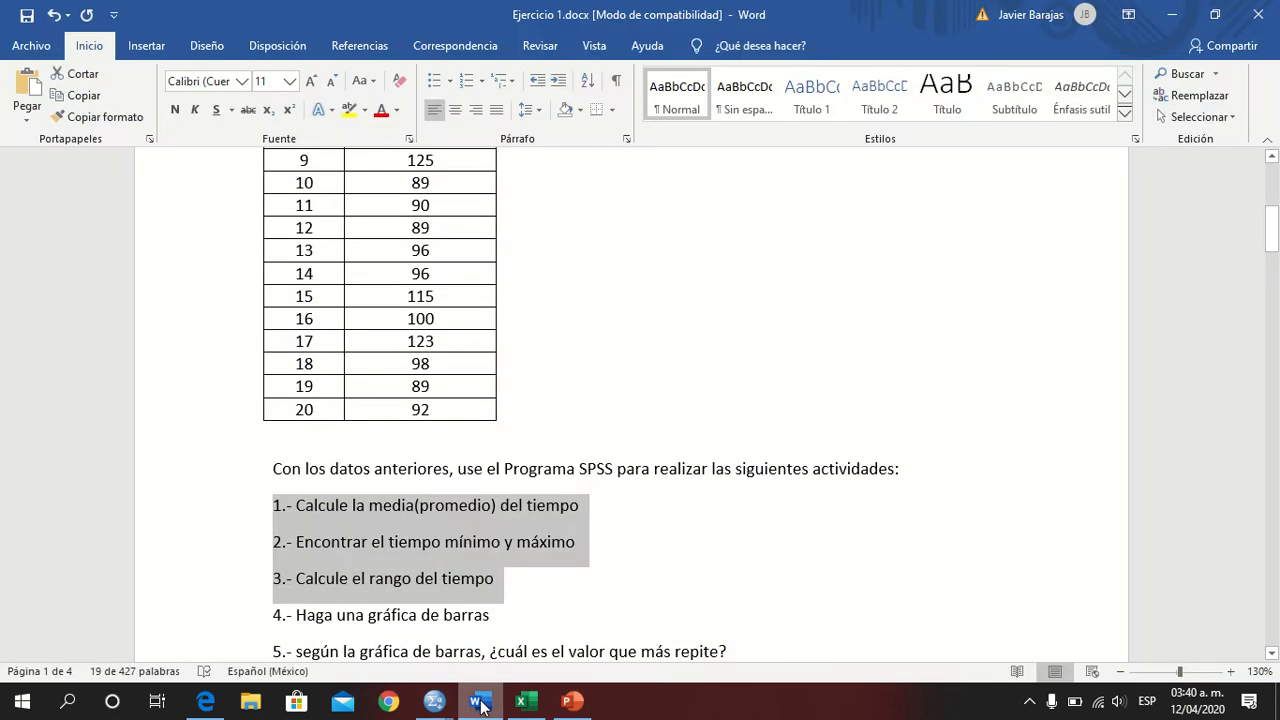
{"action": "left_click", "coordinate": [480, 703]}
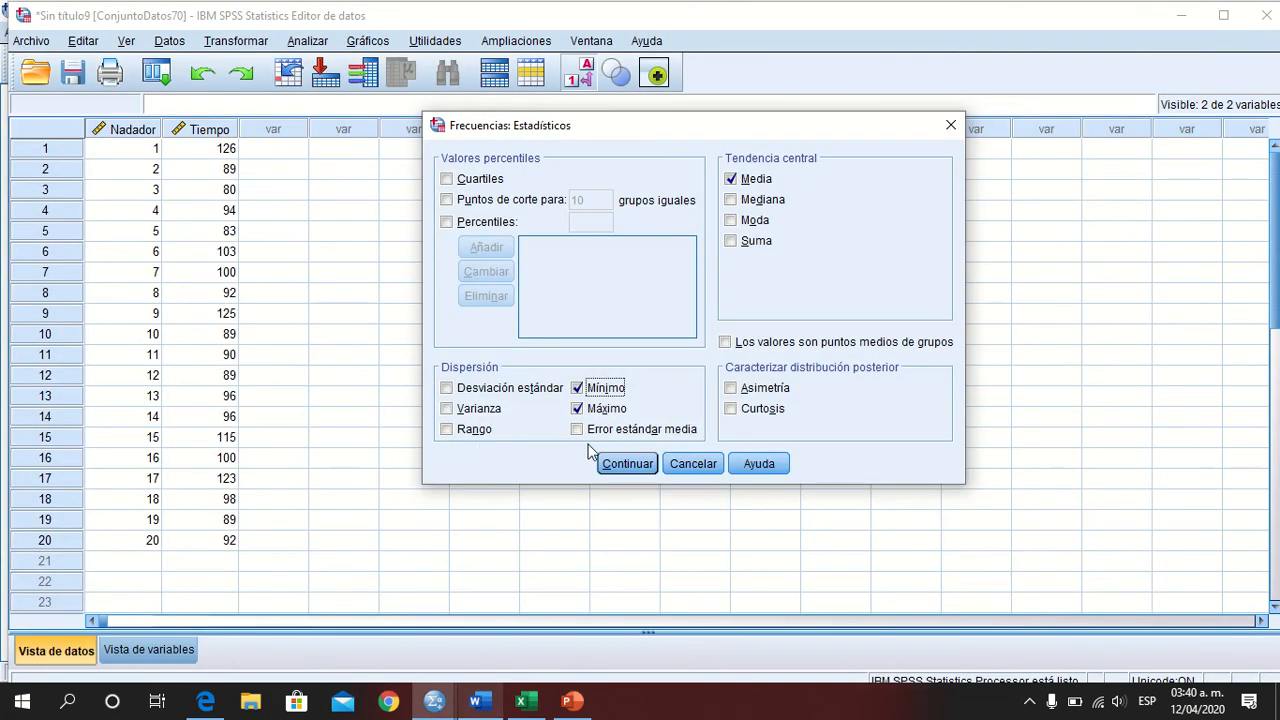
{"action": "left_click", "coordinate": [447, 430]}
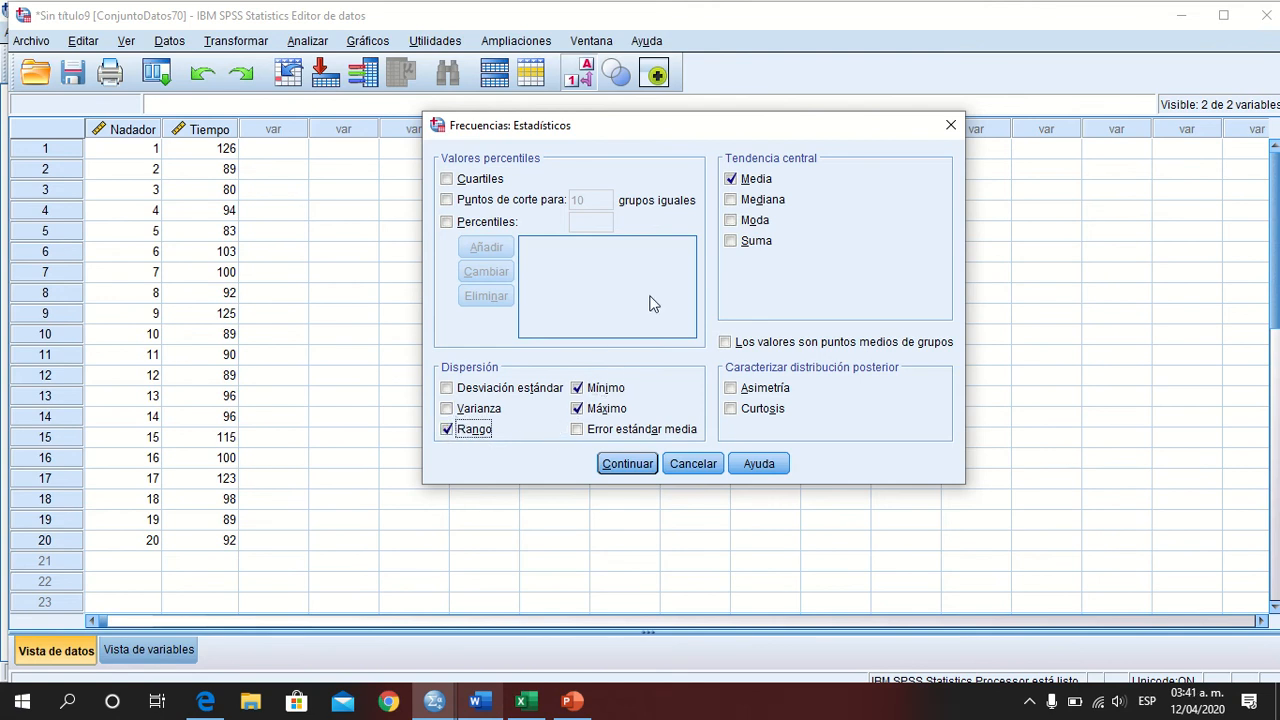
{"action": "left_click", "coordinate": [630, 464]}
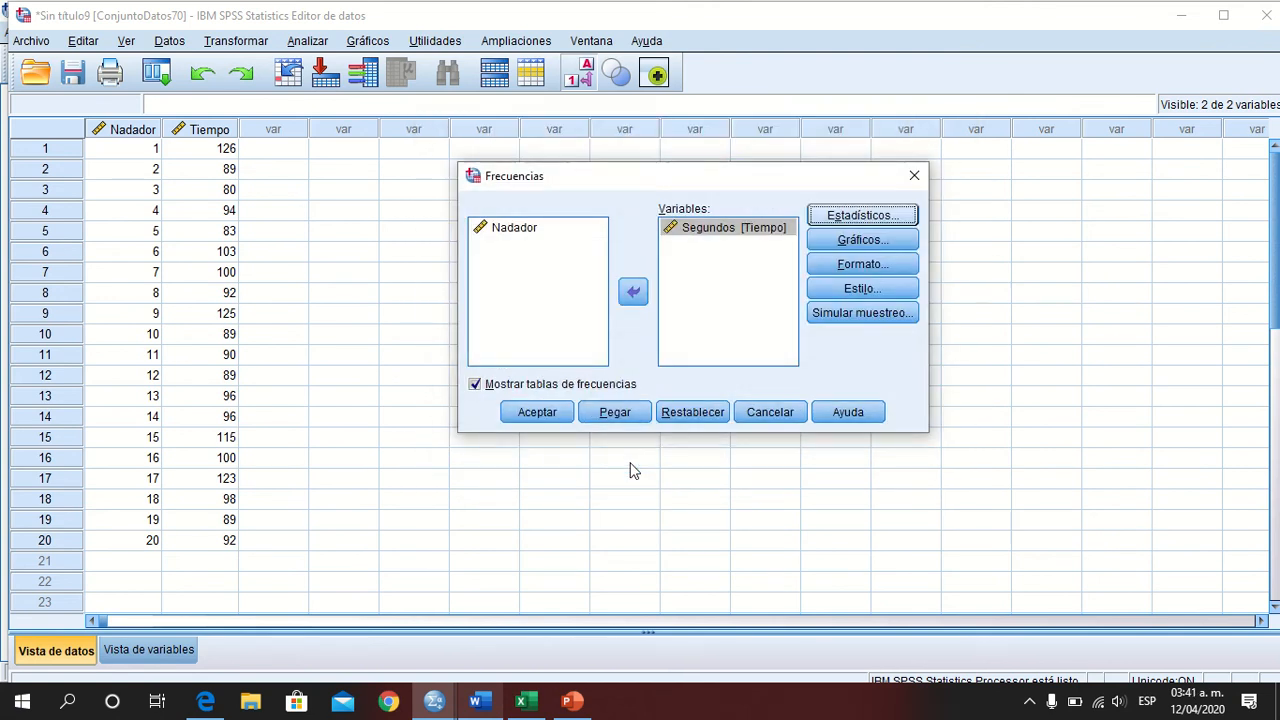
{"action": "left_click", "coordinate": [543, 420]}
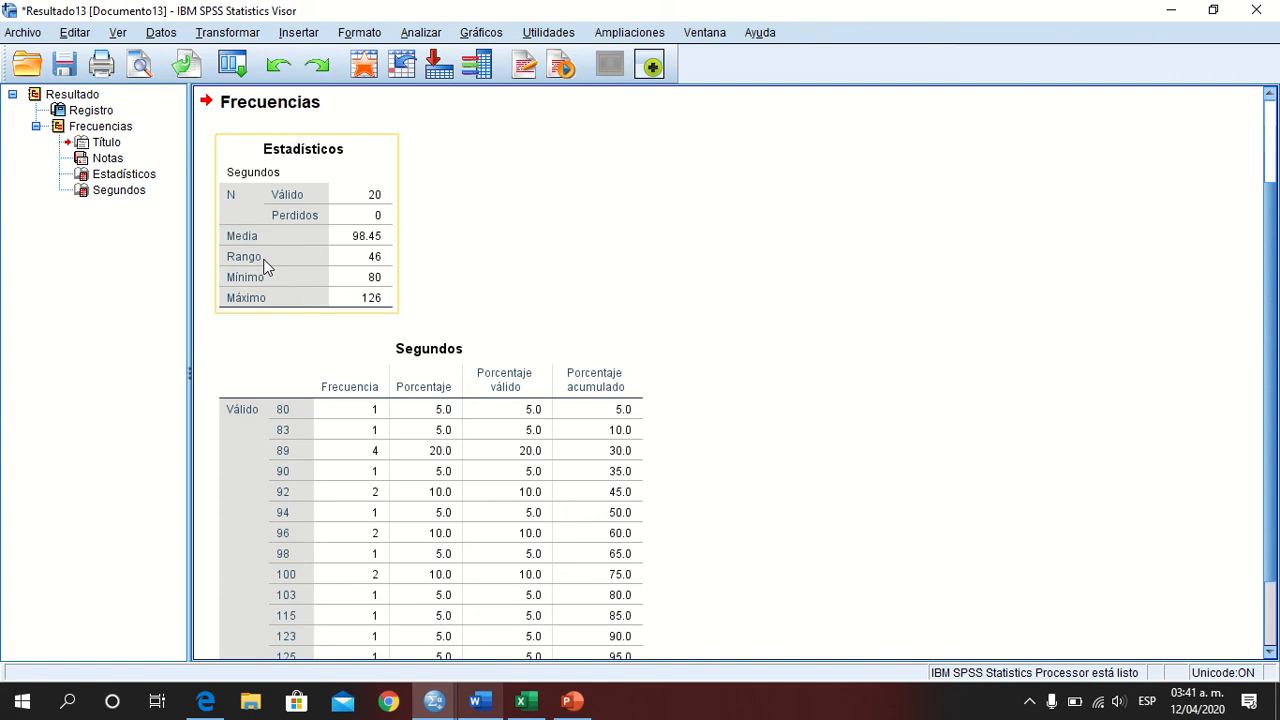
Examine the Estadísticos results table, and switch to Word to review activities 4 and 5, highlighting the bar chart activity.
{"action": "left_click", "coordinate": [414, 277]}
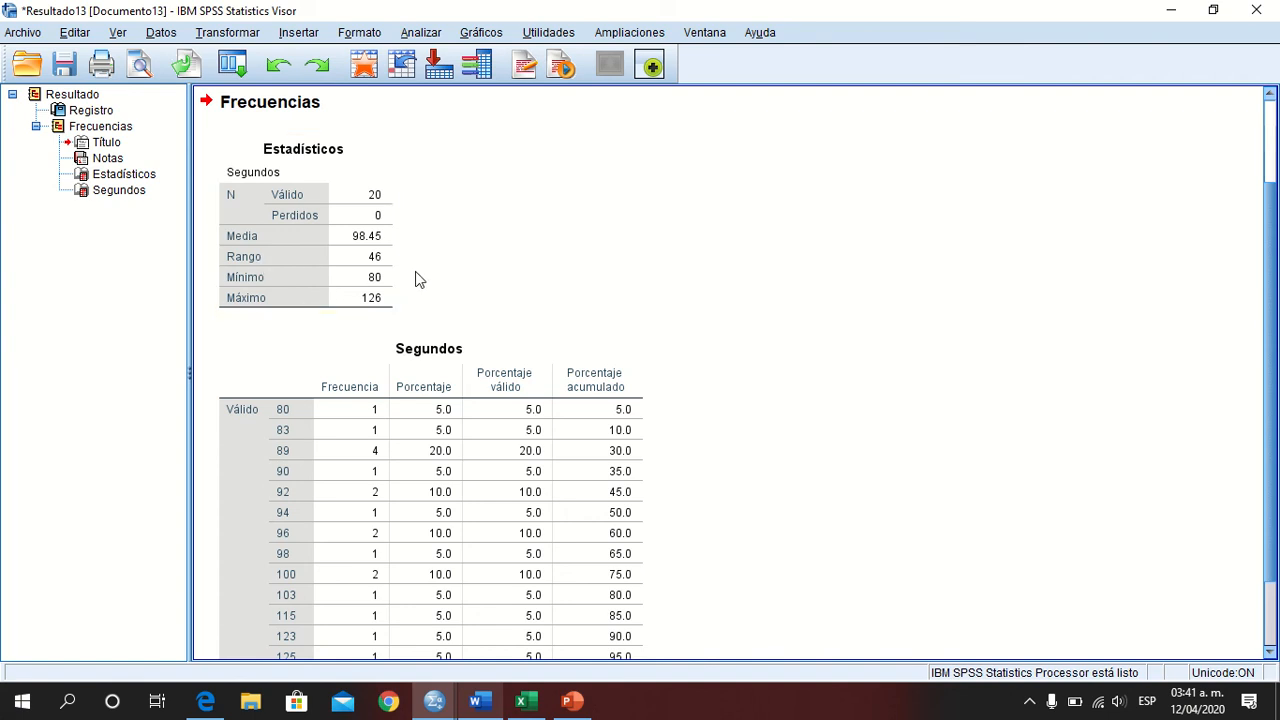
{"action": "left_click", "coordinate": [368, 300]}
{"action": "left_click", "coordinate": [478, 703]}
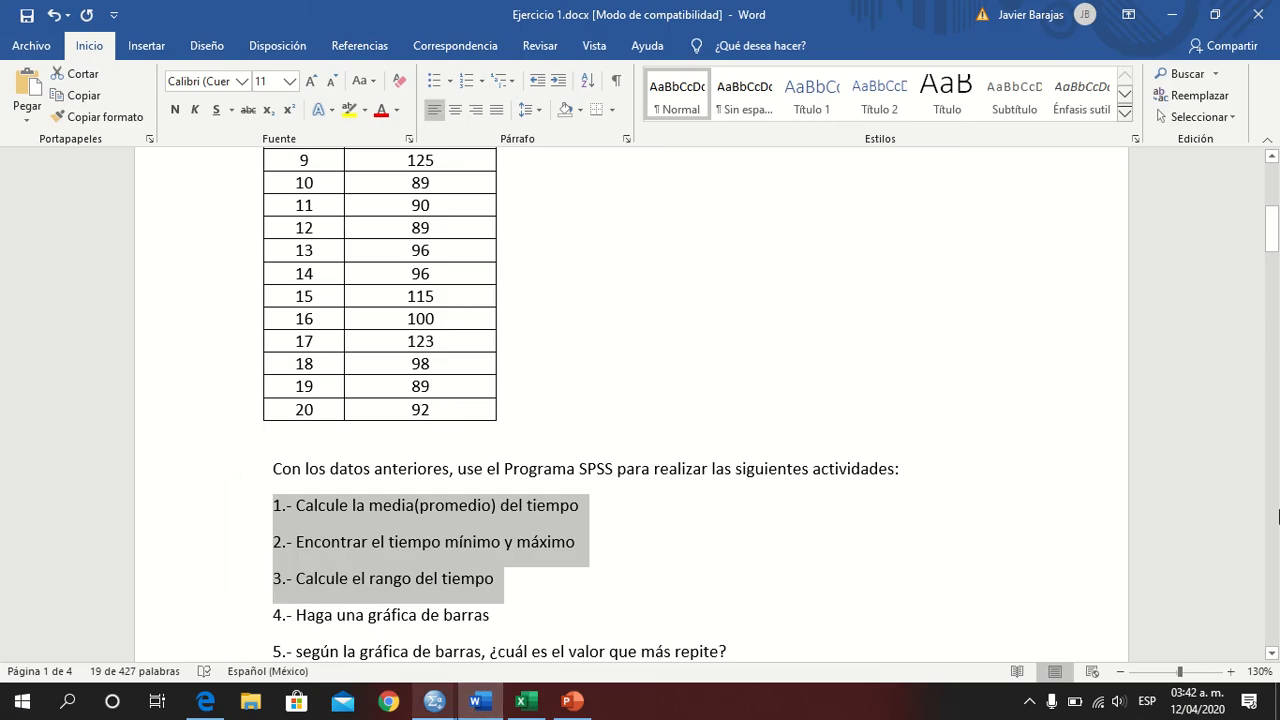
{"action": "left_click", "coordinate": [1272, 653]}
{"action": "left_click", "coordinate": [1272, 653]}
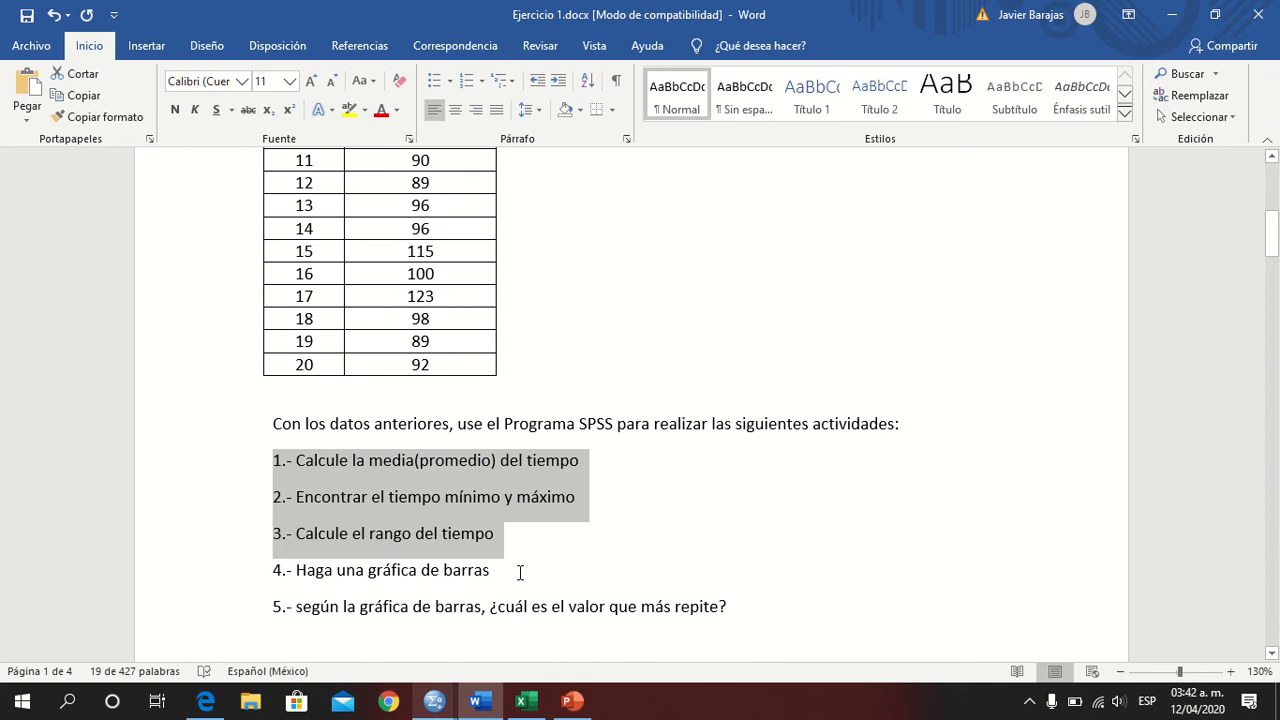
{"action": "left_click_drag", "start_coordinate": [520, 571], "coordinate": [257, 567]}
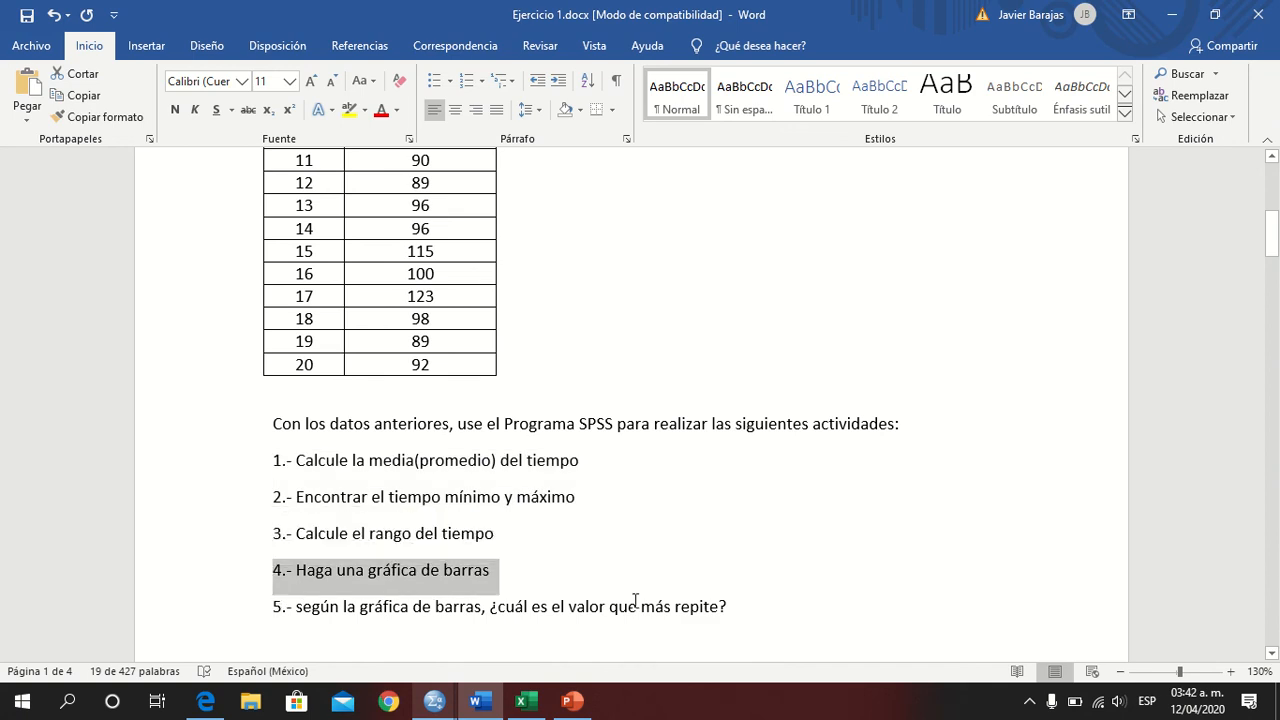
{"action": "left_click", "coordinate": [755, 613]}
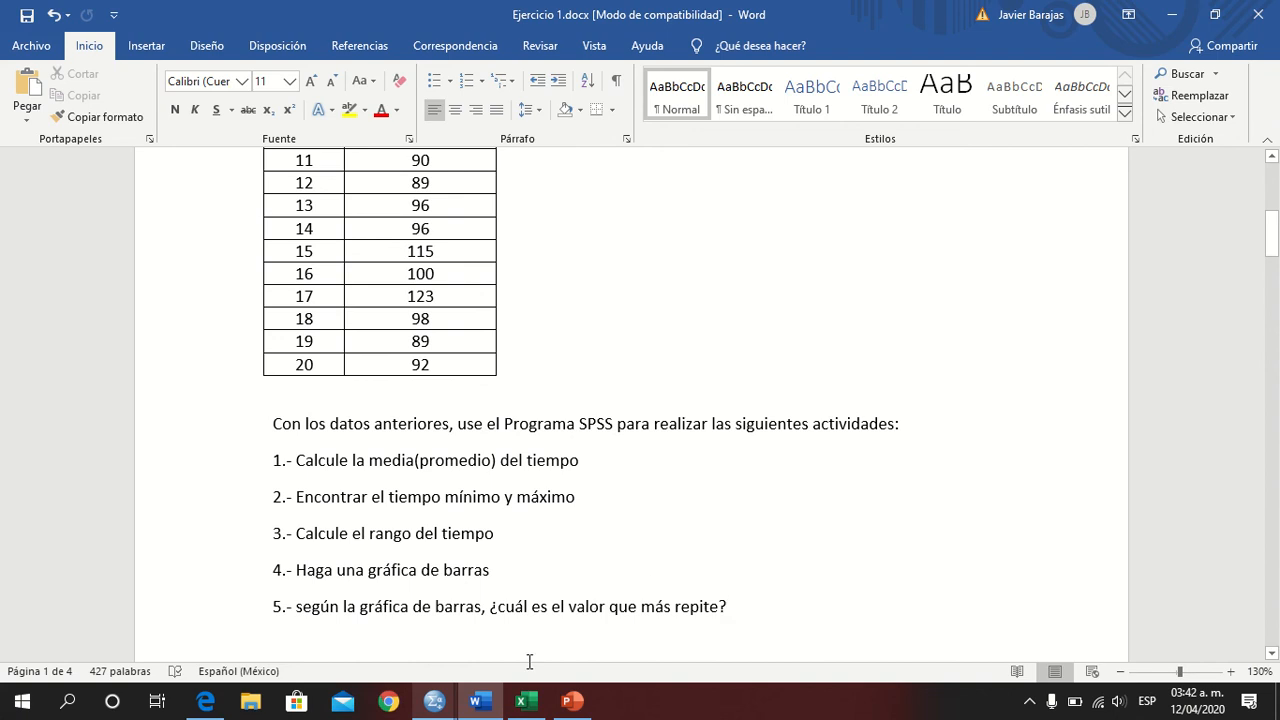
Switch to the SPSS data editor and rerun the Frequencies analysis of Tiempo with the Gráficos de barras chart type.
{"action": "left_click", "coordinate": [435, 703]}
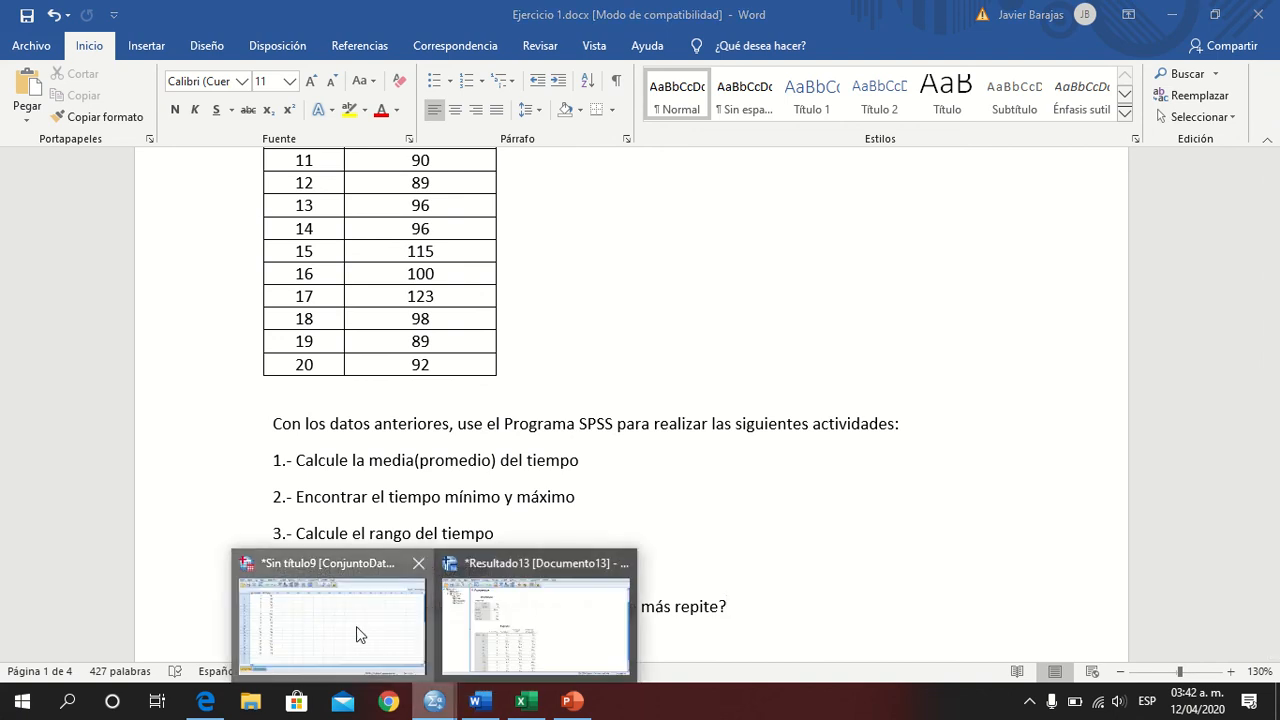
{"action": "left_click", "coordinate": [330, 615]}
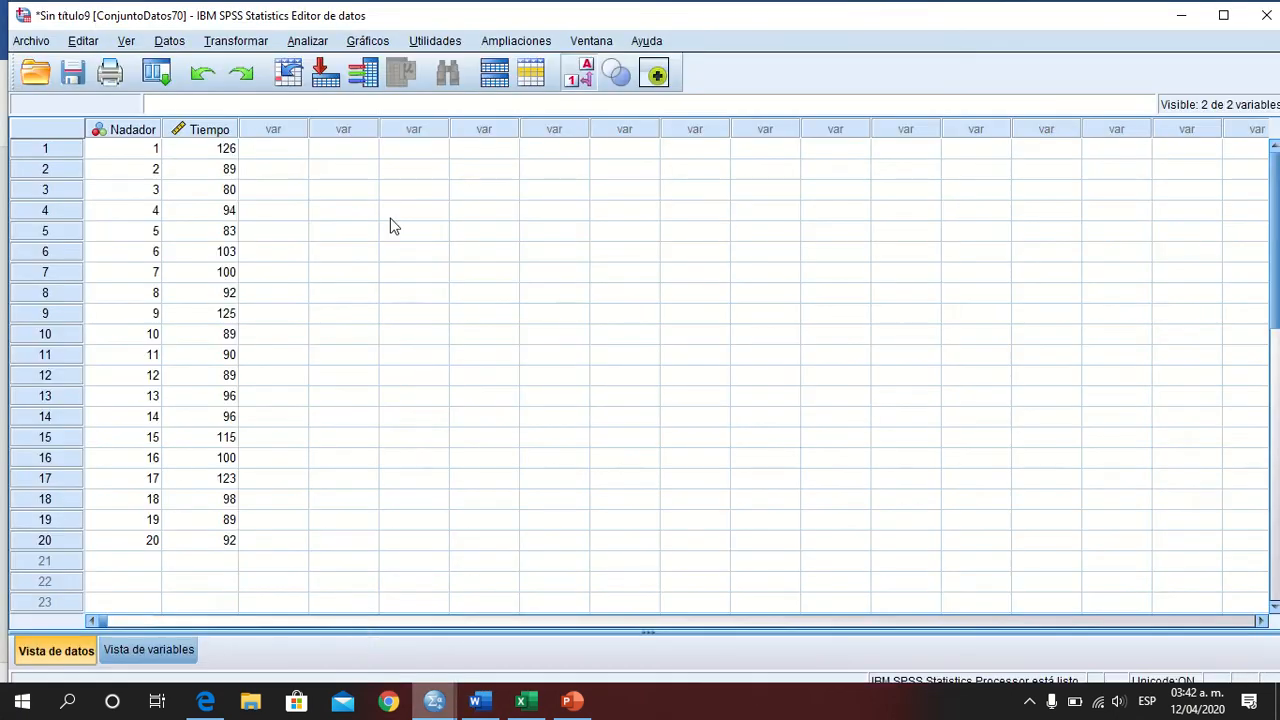
{"action": "left_click", "coordinate": [305, 41]}
{"action": "mouse_move", "coordinate": [325, 90]}
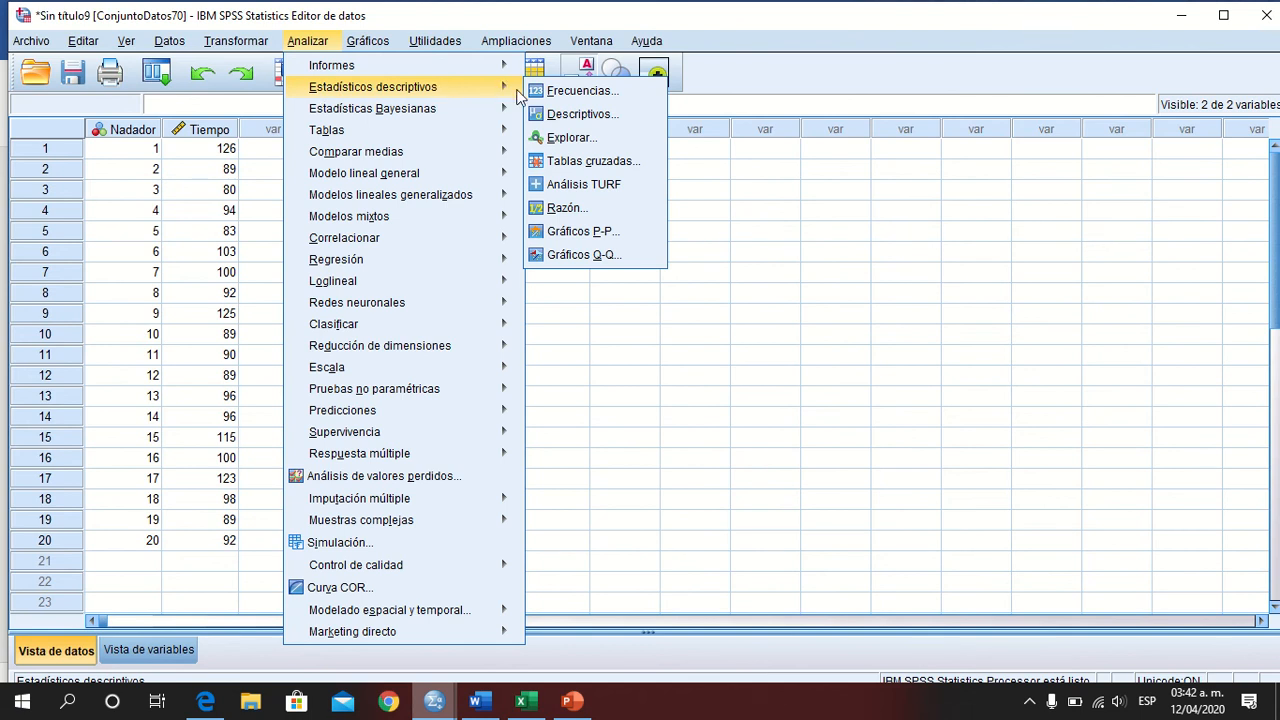
{"action": "left_click", "coordinate": [575, 93]}
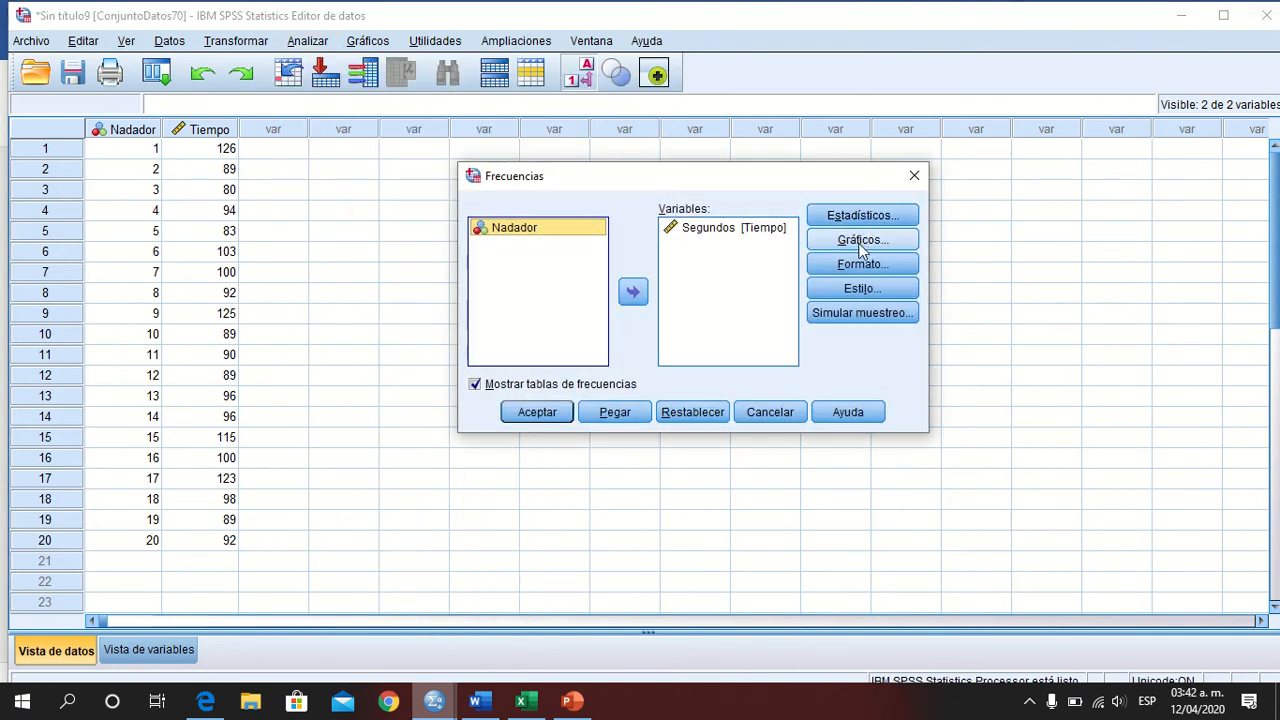
{"action": "left_click", "coordinate": [736, 233]}
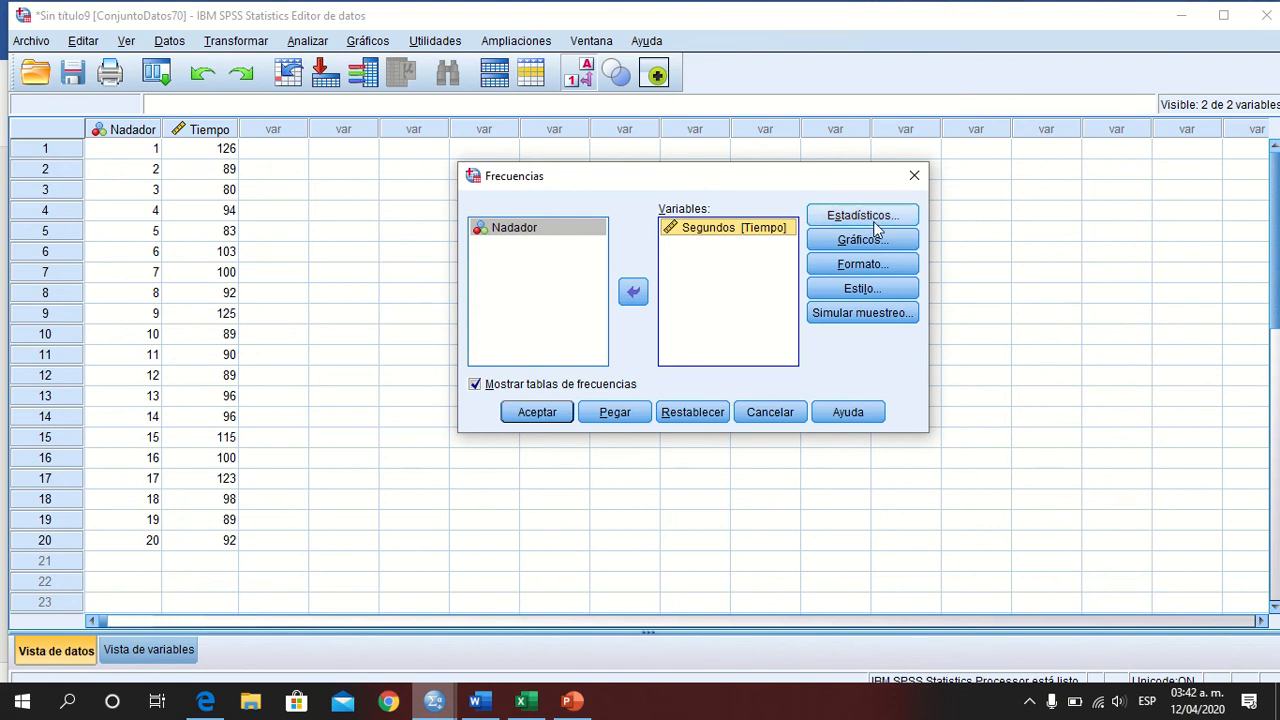
{"action": "left_click", "coordinate": [861, 245]}
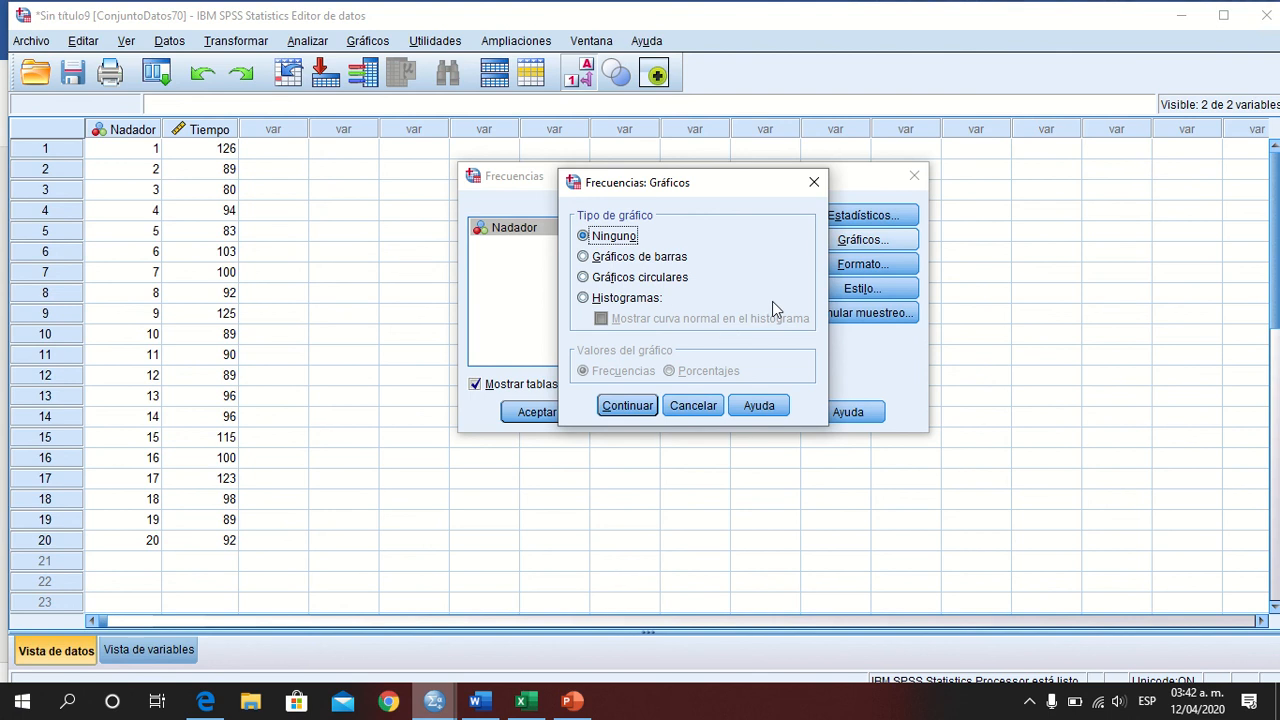
{"action": "left_click", "coordinate": [585, 258]}
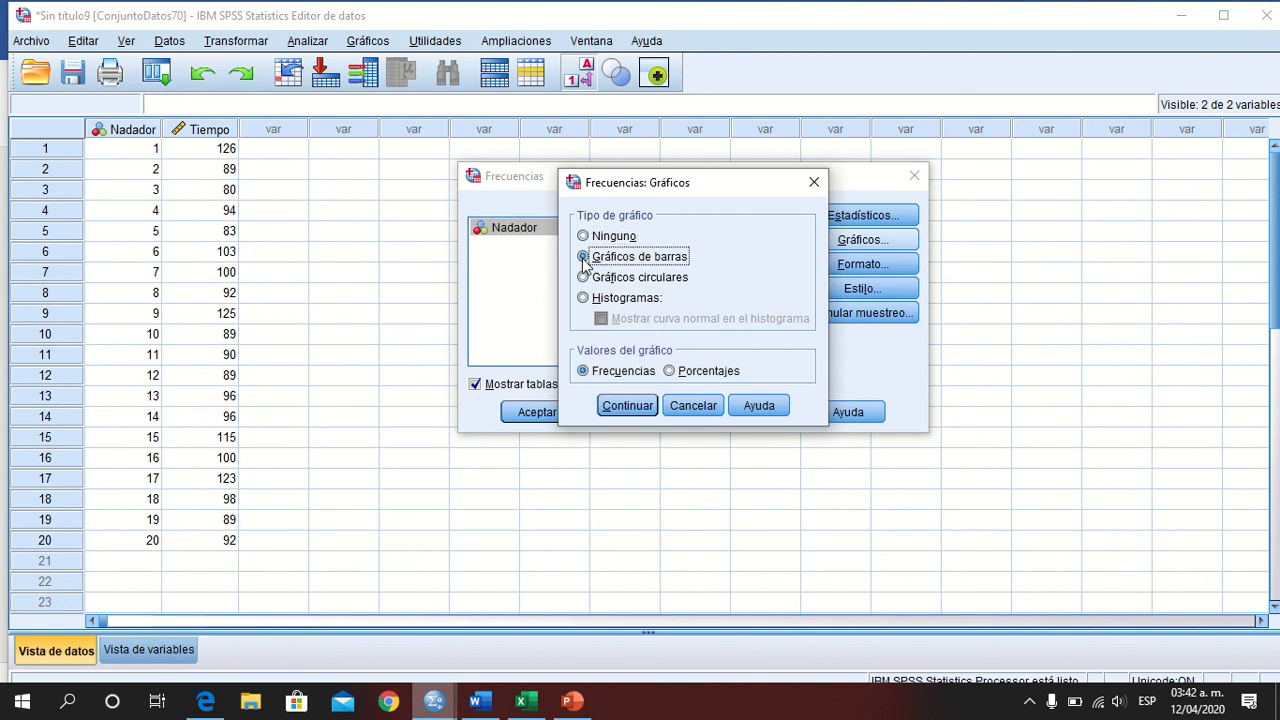
{"action": "left_click", "coordinate": [625, 410]}
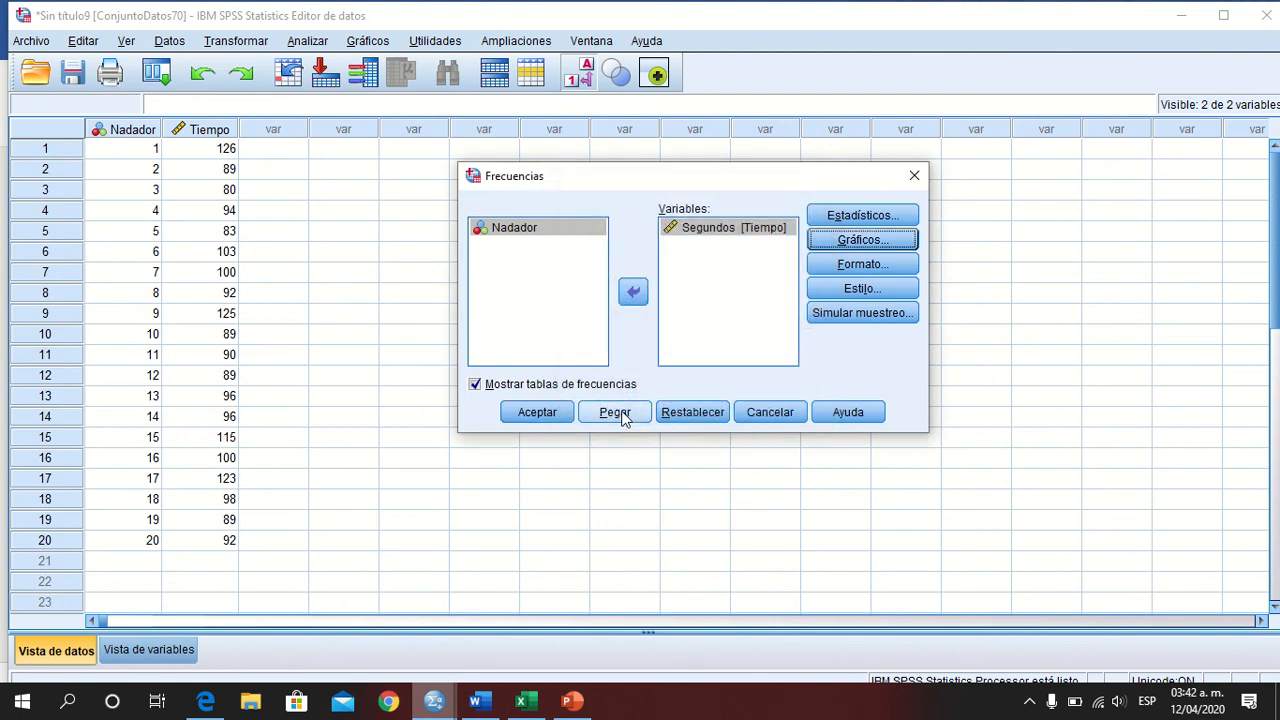
{"action": "left_click", "coordinate": [535, 418]}
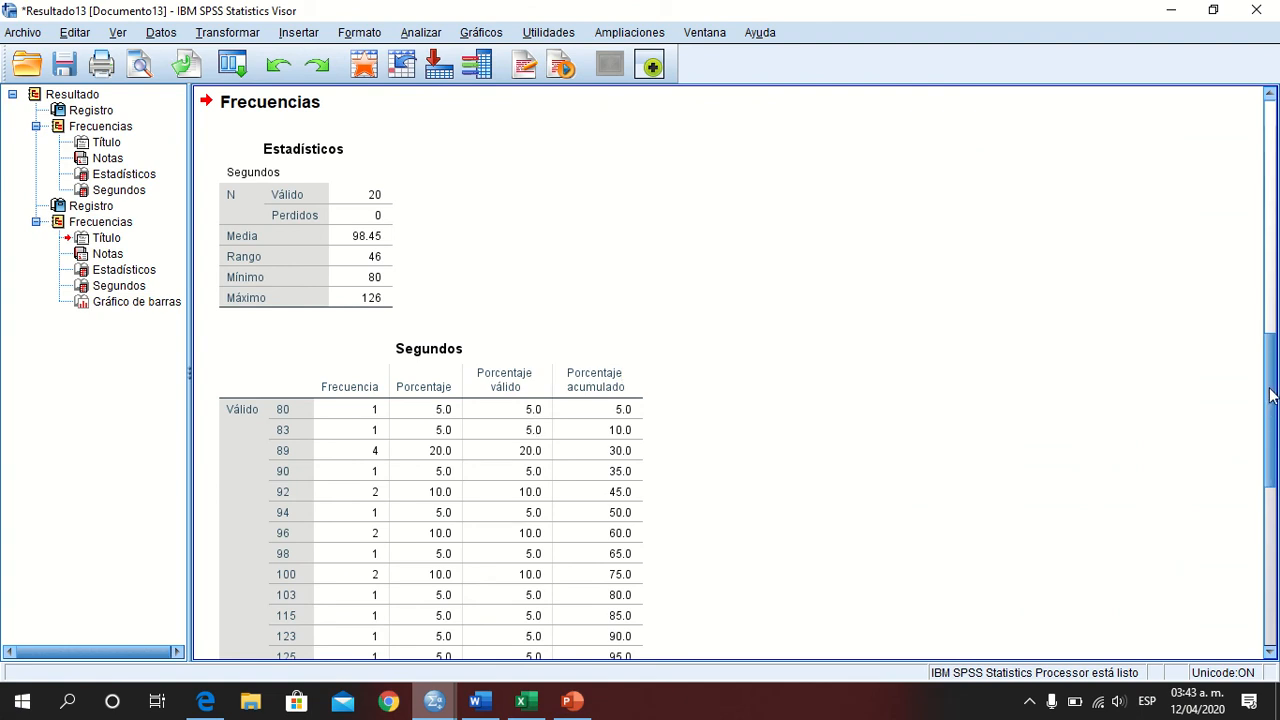
Examine the Segundos bar chart and compare it with the frequency table to identify the most repeated time.
{"action": "left_click_drag", "start_coordinate": [1271, 394], "coordinate": [1257, 552]}
{"action": "left_click", "coordinate": [970, 527]}
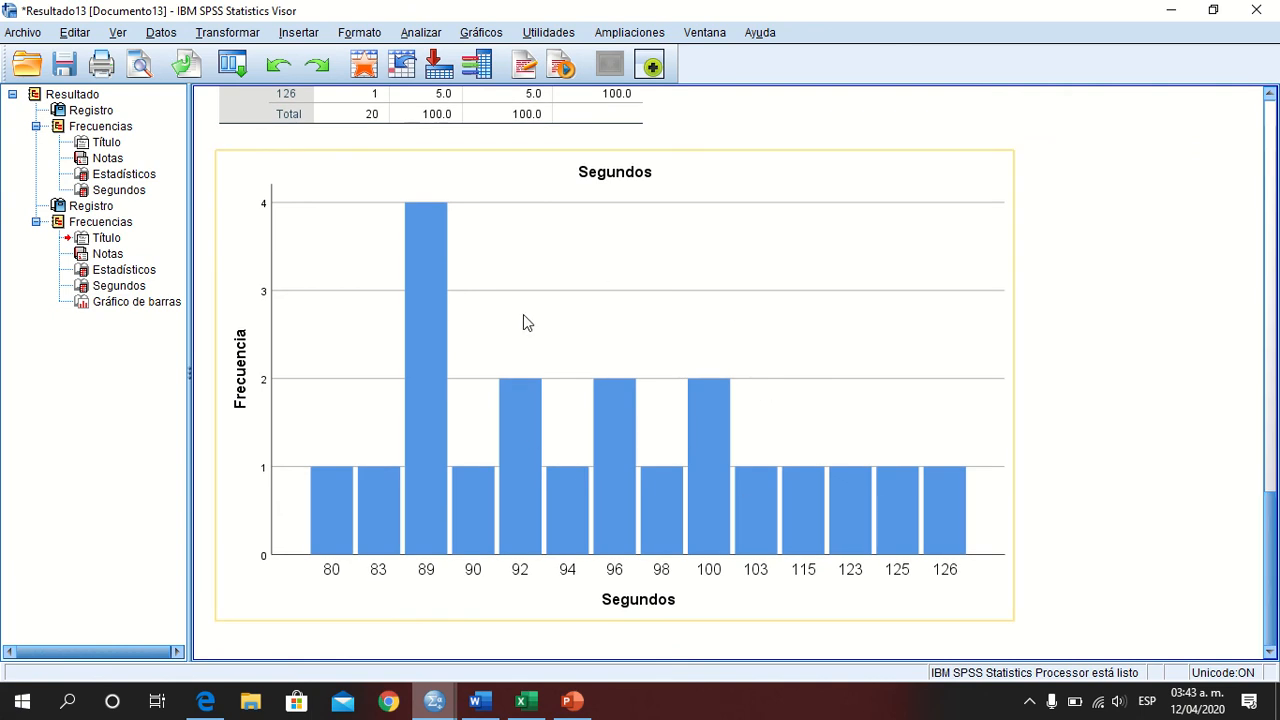
{"action": "left_click", "coordinate": [1128, 332]}
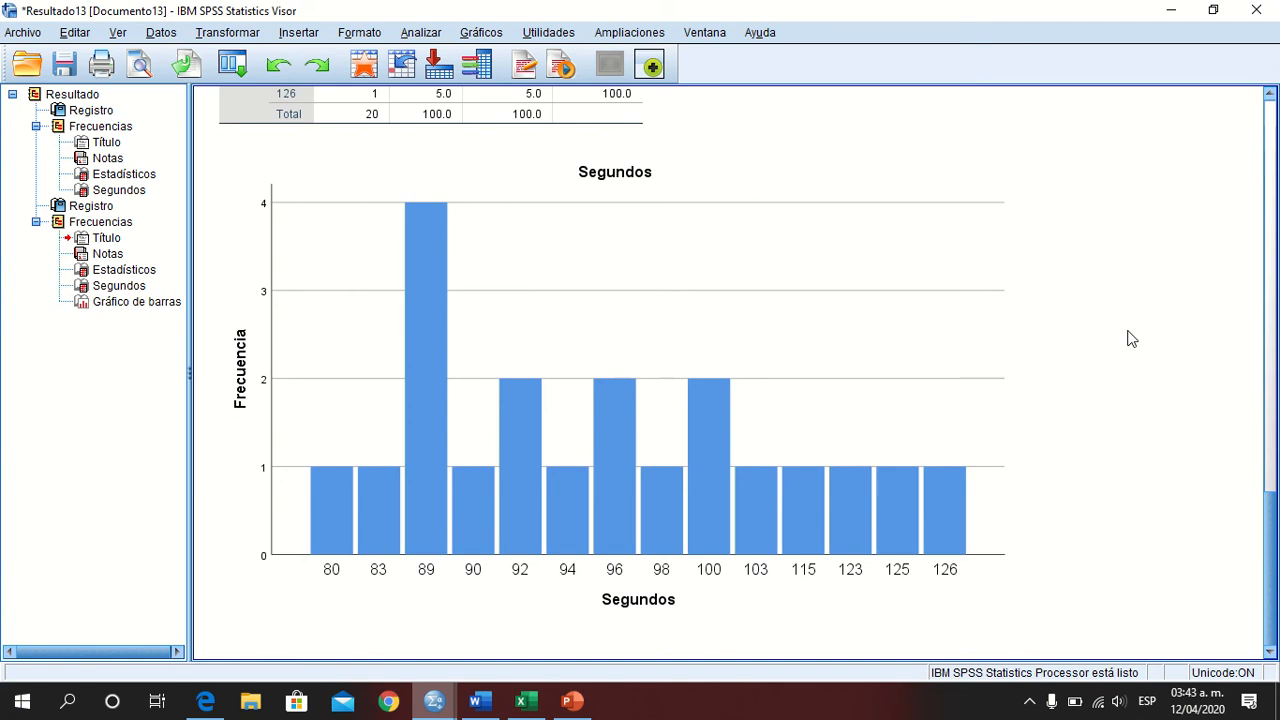
{"action": "left_click", "coordinate": [831, 409]}
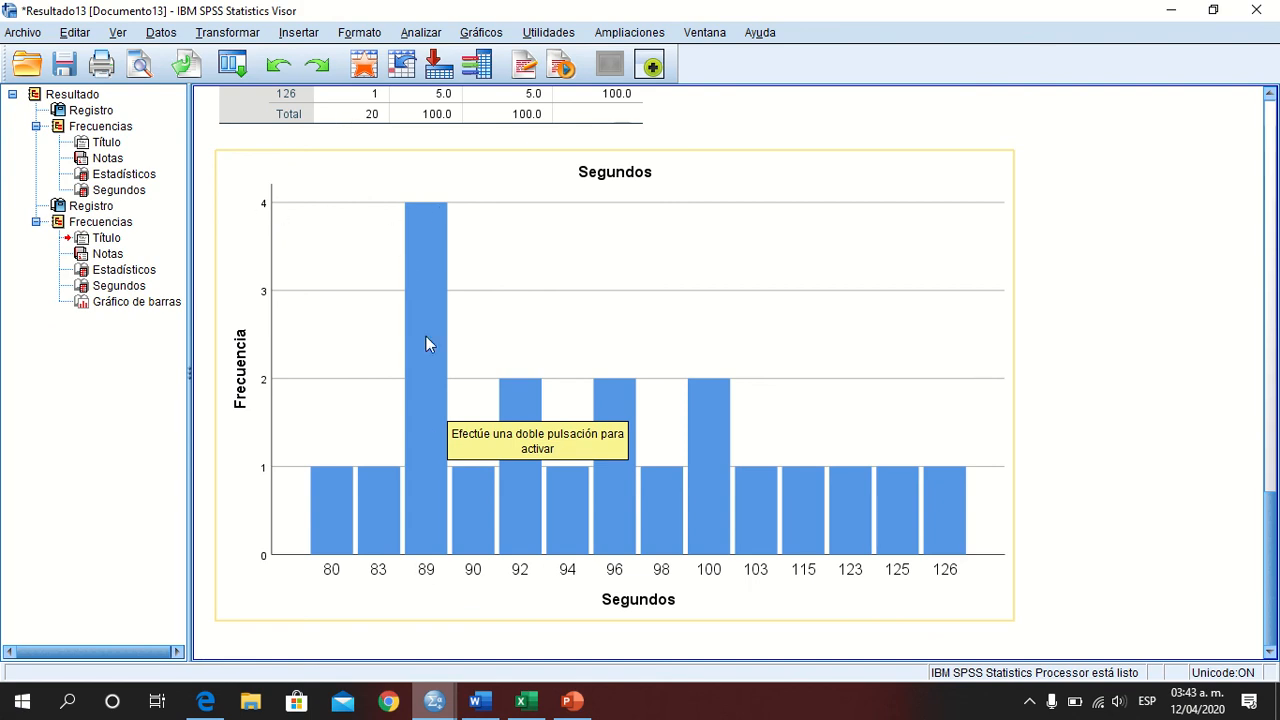
{"action": "left_click", "coordinate": [673, 629]}
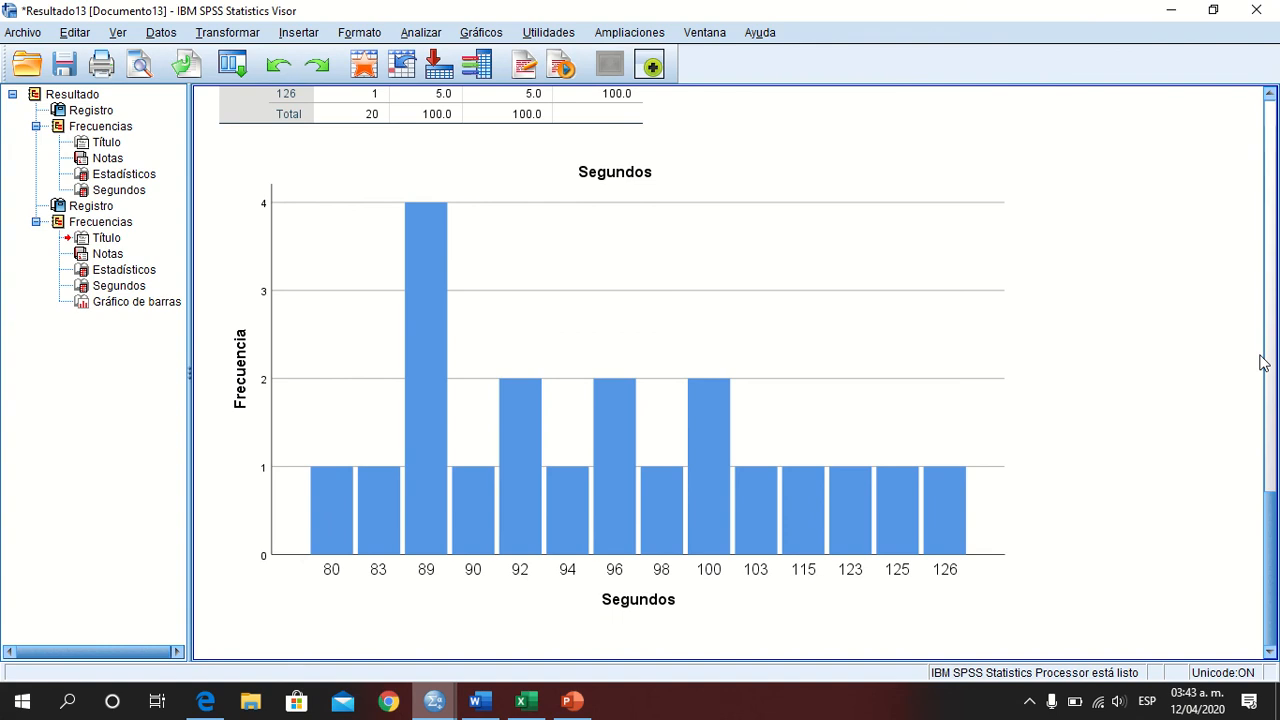
{"action": "left_click", "coordinate": [987, 424]}
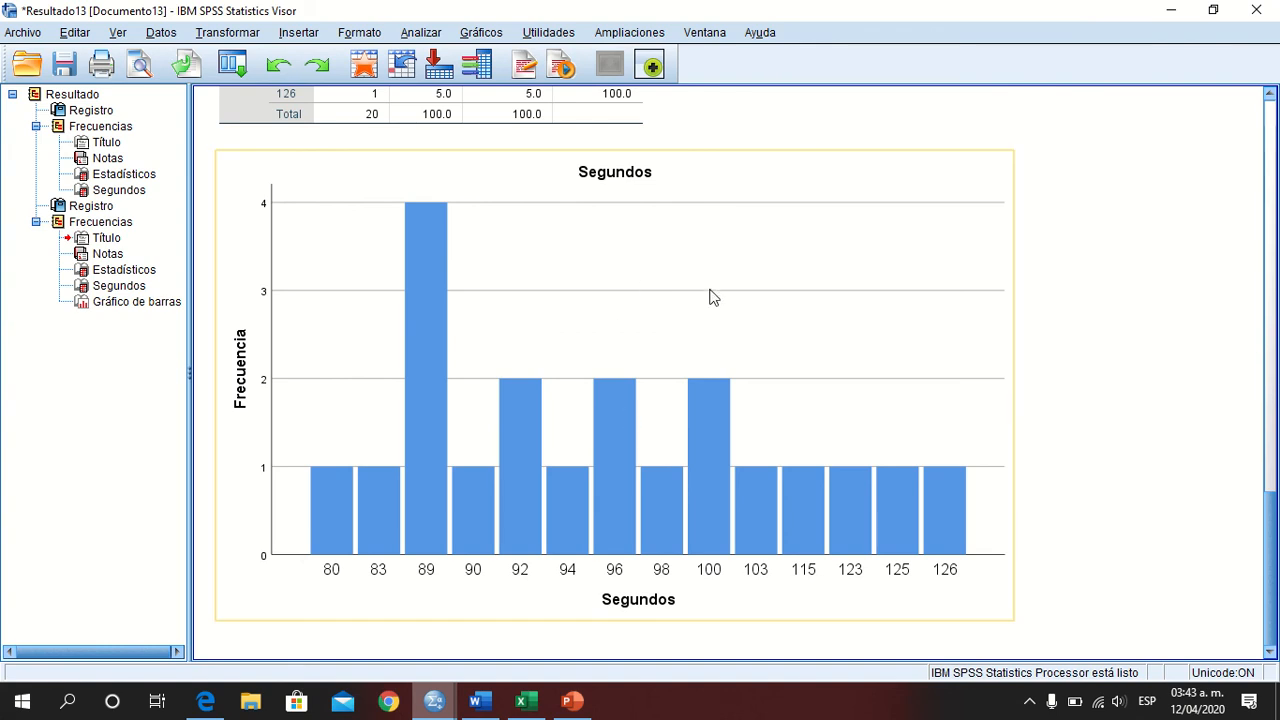
{"action": "left_click", "coordinate": [1270, 93]}
{"action": "left_click", "coordinate": [1270, 94]}
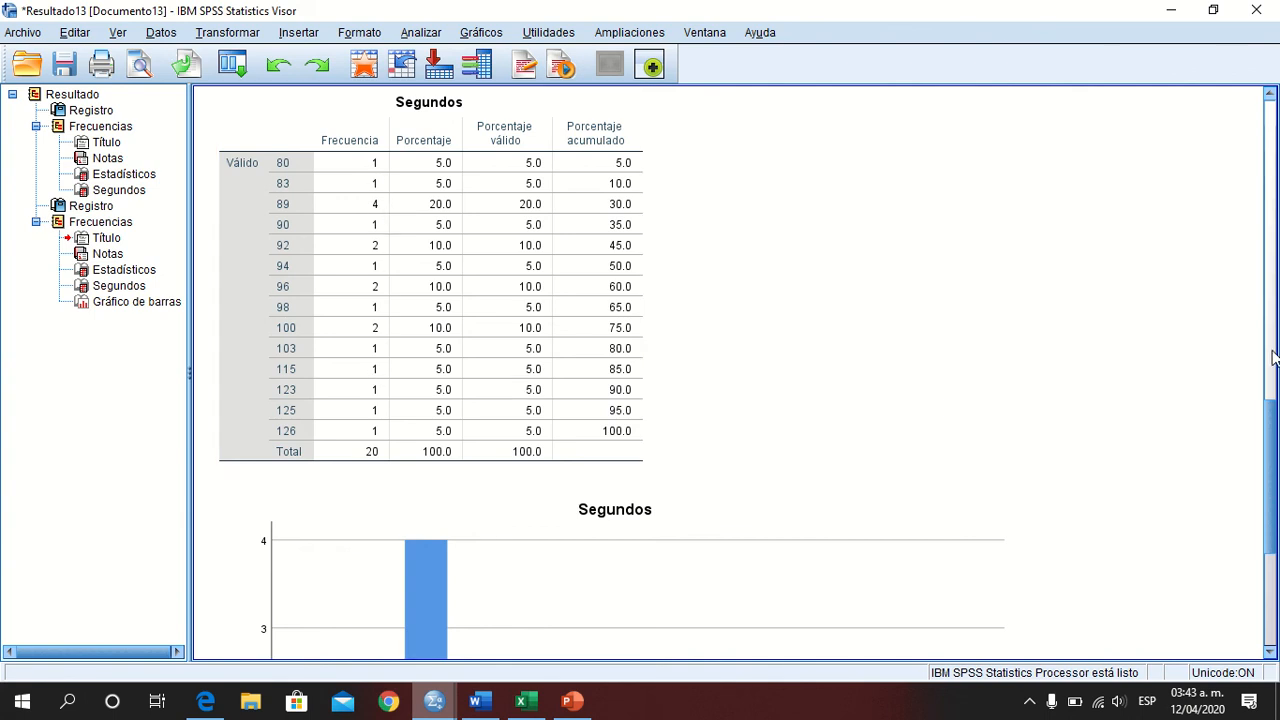
{"action": "left_click_drag", "start_coordinate": [1272, 470], "coordinate": [1273, 552]}
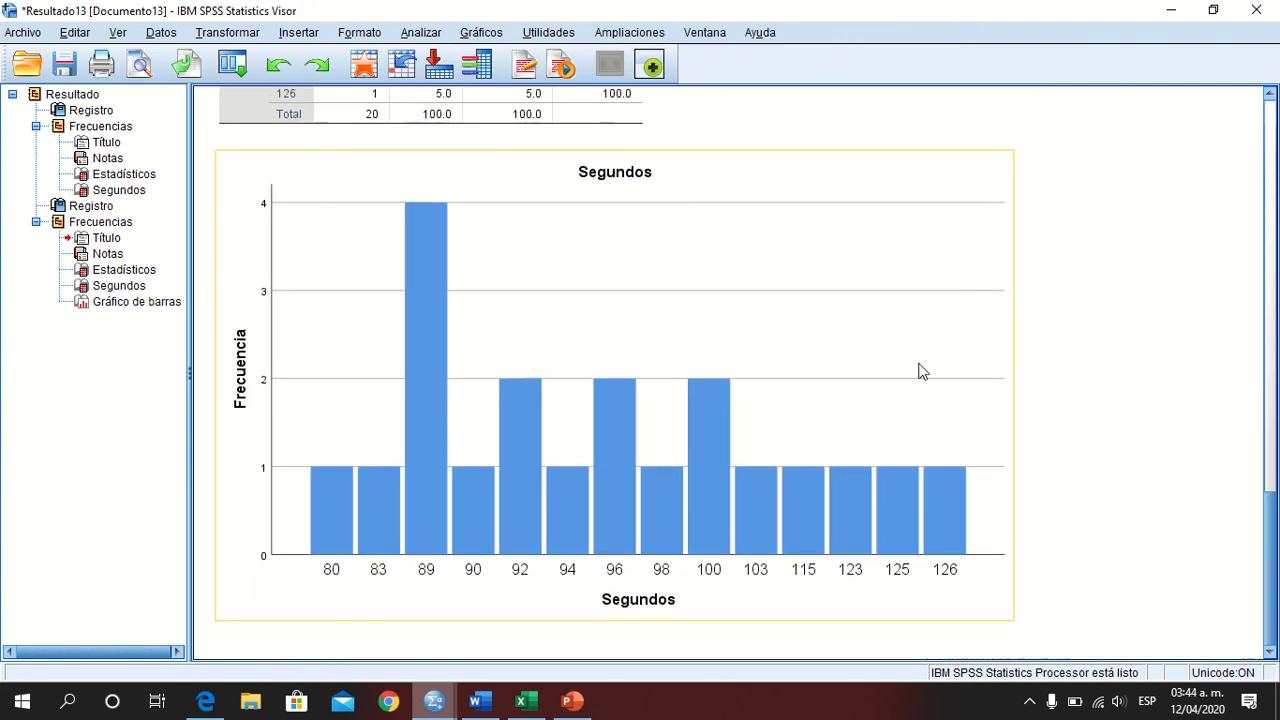
Insert a new text below the bar chart reading "El que mas se repite es 89, se repite 4 Veces.".
{"action": "left_click", "coordinate": [966, 391]}
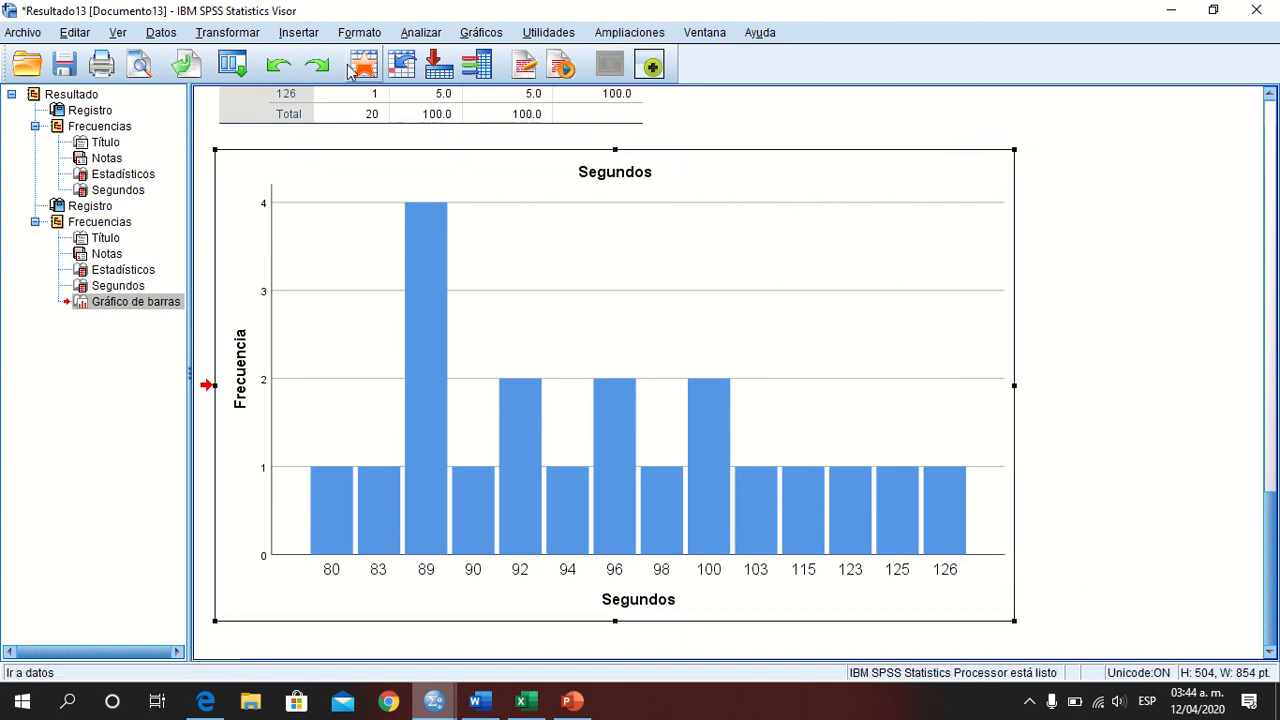
{"action": "left_click", "coordinate": [312, 34]}
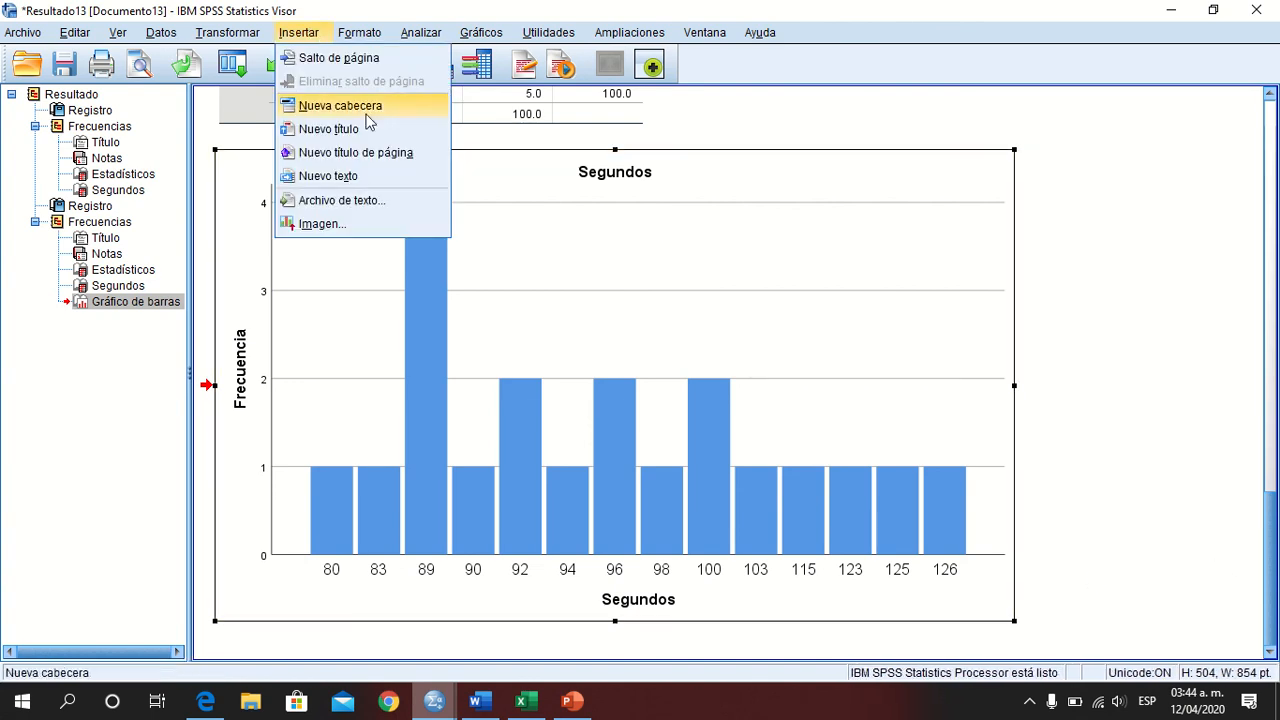
{"action": "left_click", "coordinate": [357, 177]}
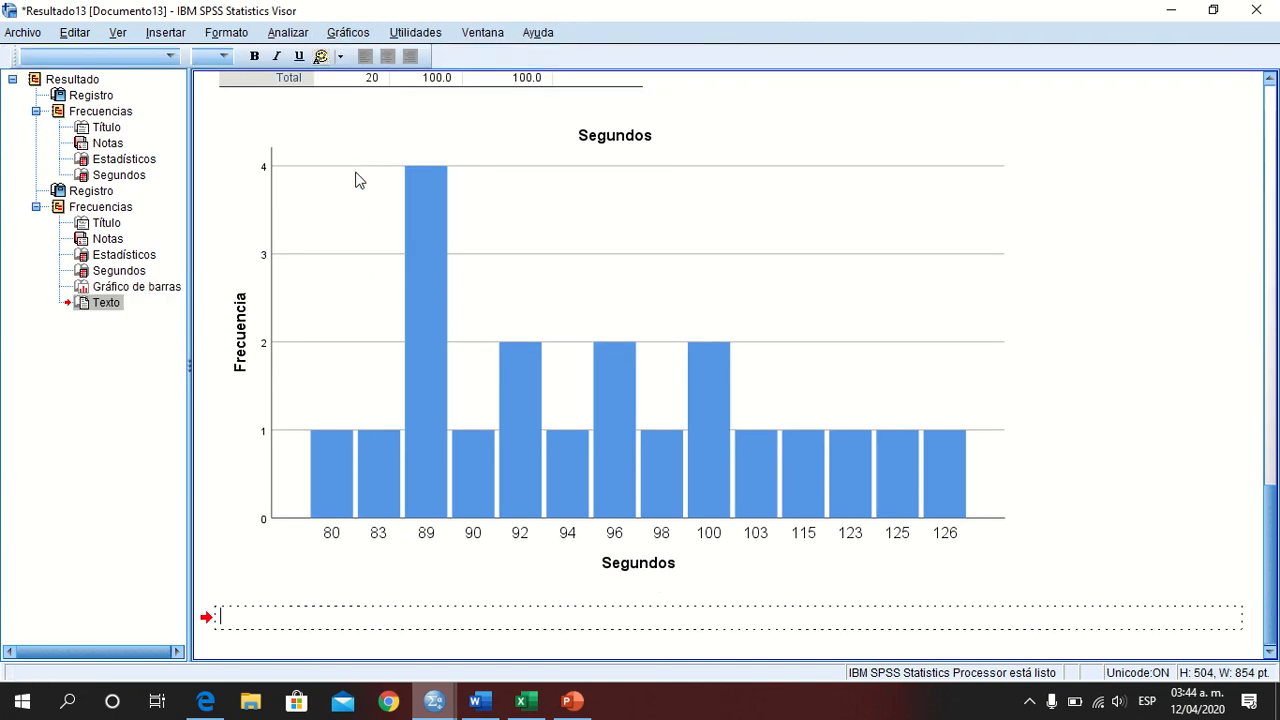
{"action": "left_click", "coordinate": [232, 624]}
{"action": "type", "text": "E"}
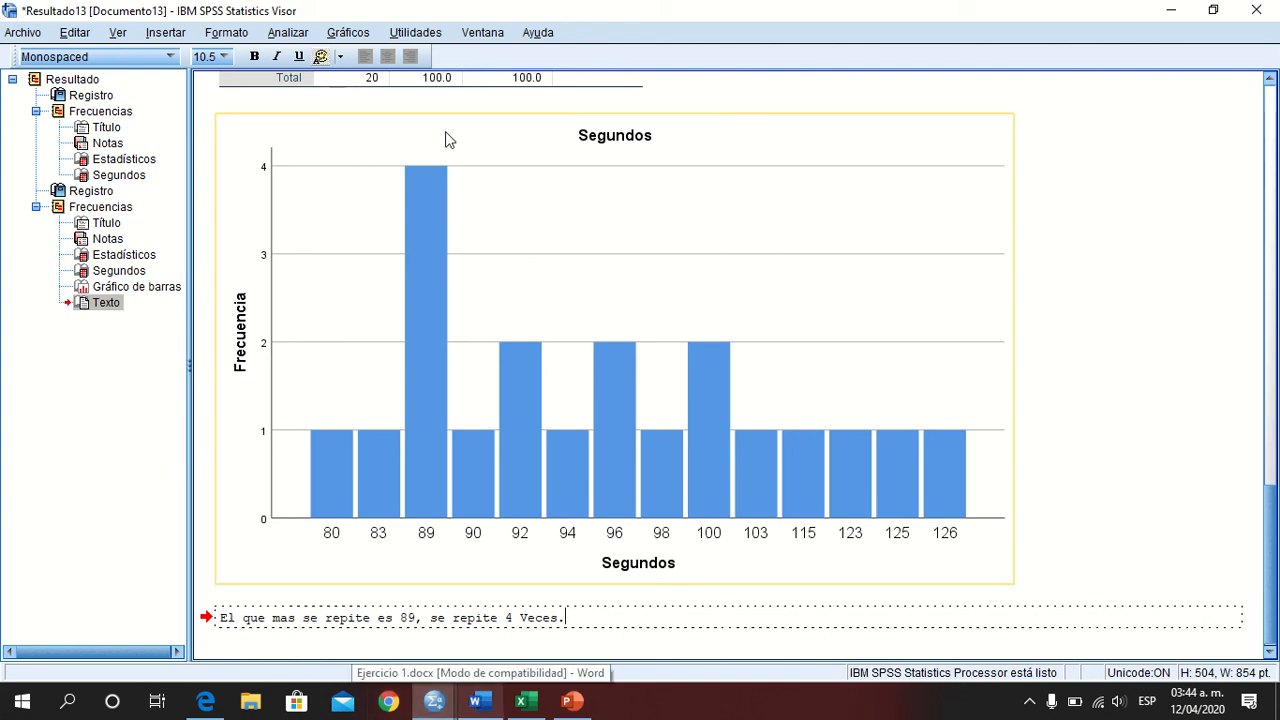
{"action": "left_click", "coordinate": [25, 34]}
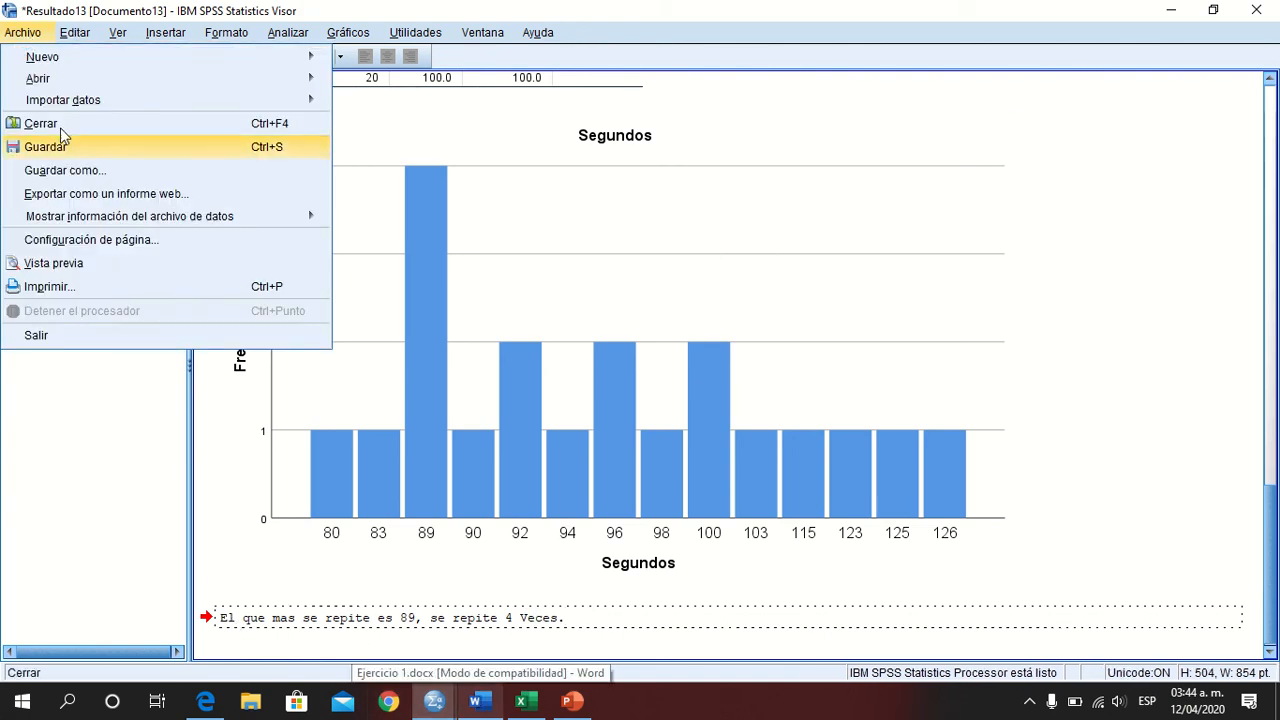
{"action": "left_click", "coordinate": [1180, 374]}
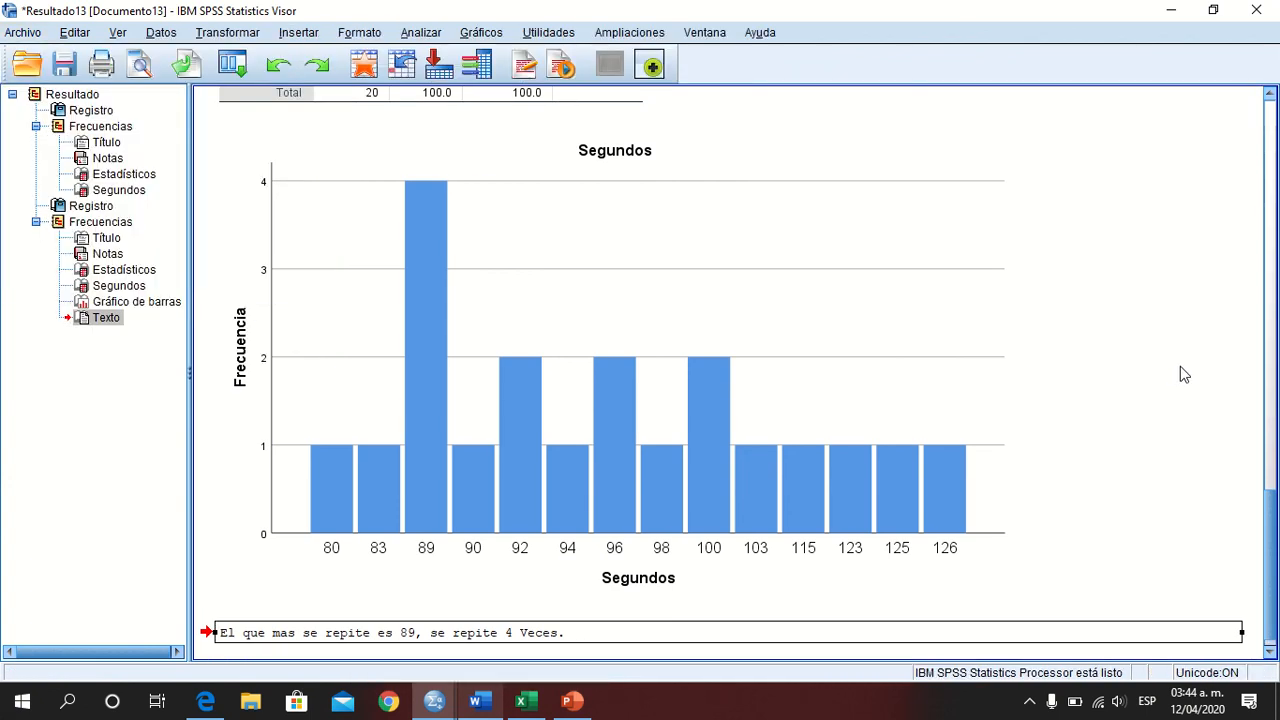
Review the output from the bar chart and its note back up to the first Estadísticos table.
{"action": "left_click", "coordinate": [1271, 455]}
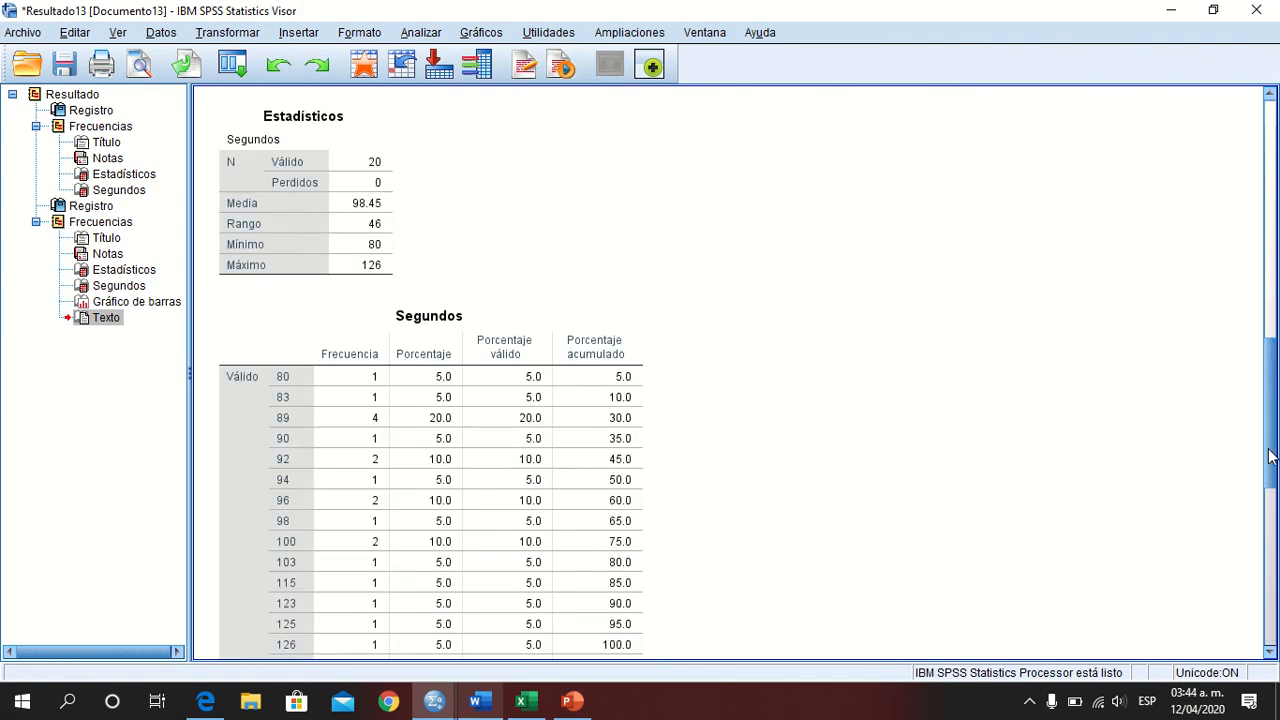
{"action": "scroll", "coordinate": [1271, 455], "scroll_direction": "down", "scroll_amount": 10}
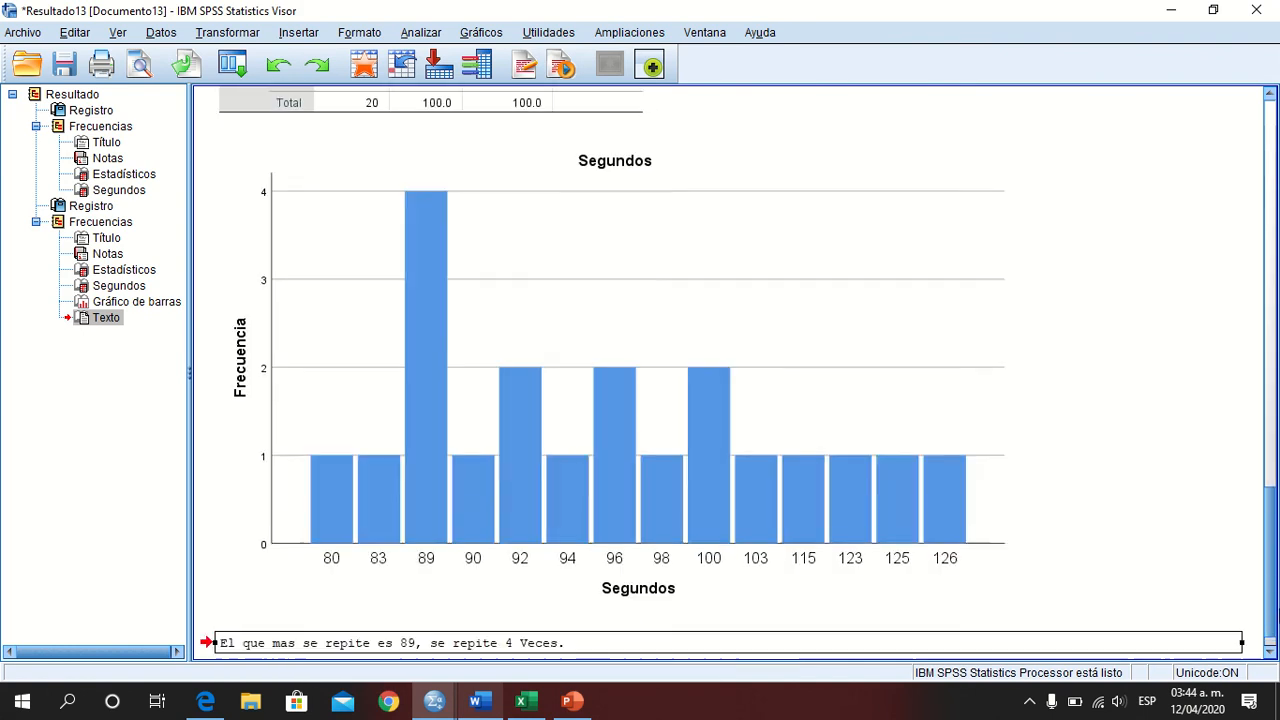
{"action": "scroll", "coordinate": [1243, 371], "scroll_direction": "up", "scroll_amount": 15}
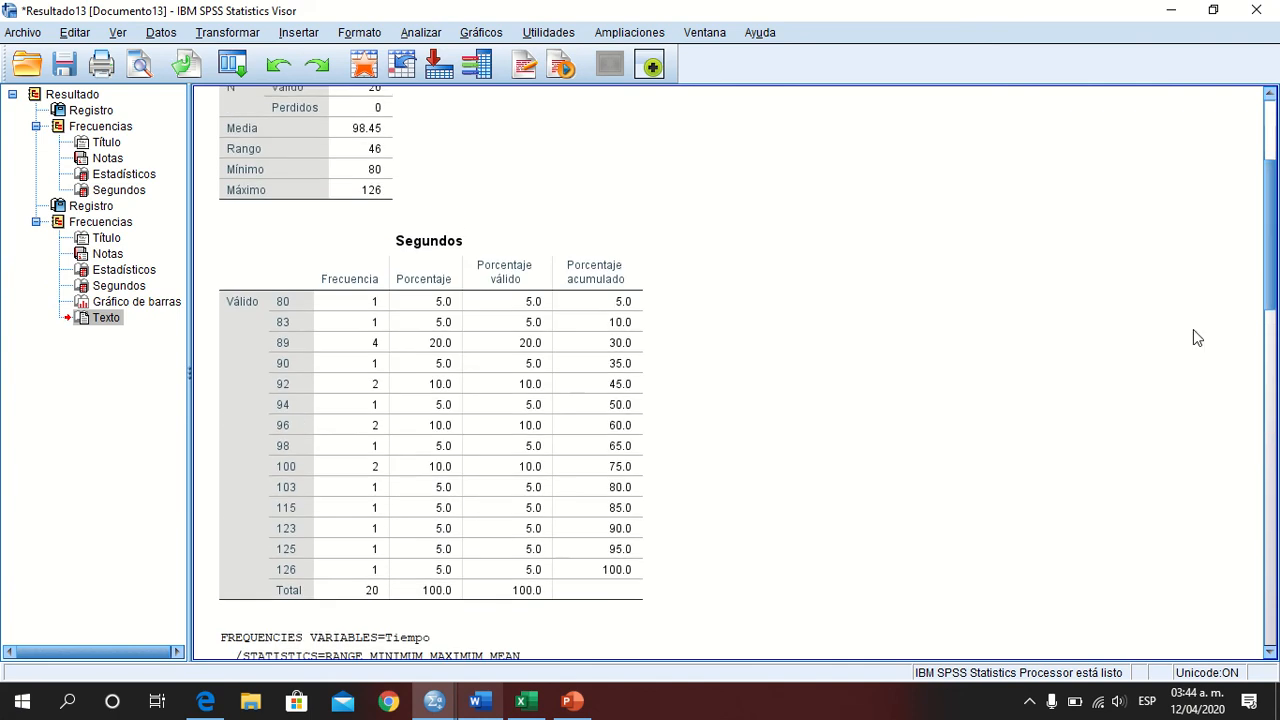
{"action": "mouse_move", "coordinate": [434, 700]}
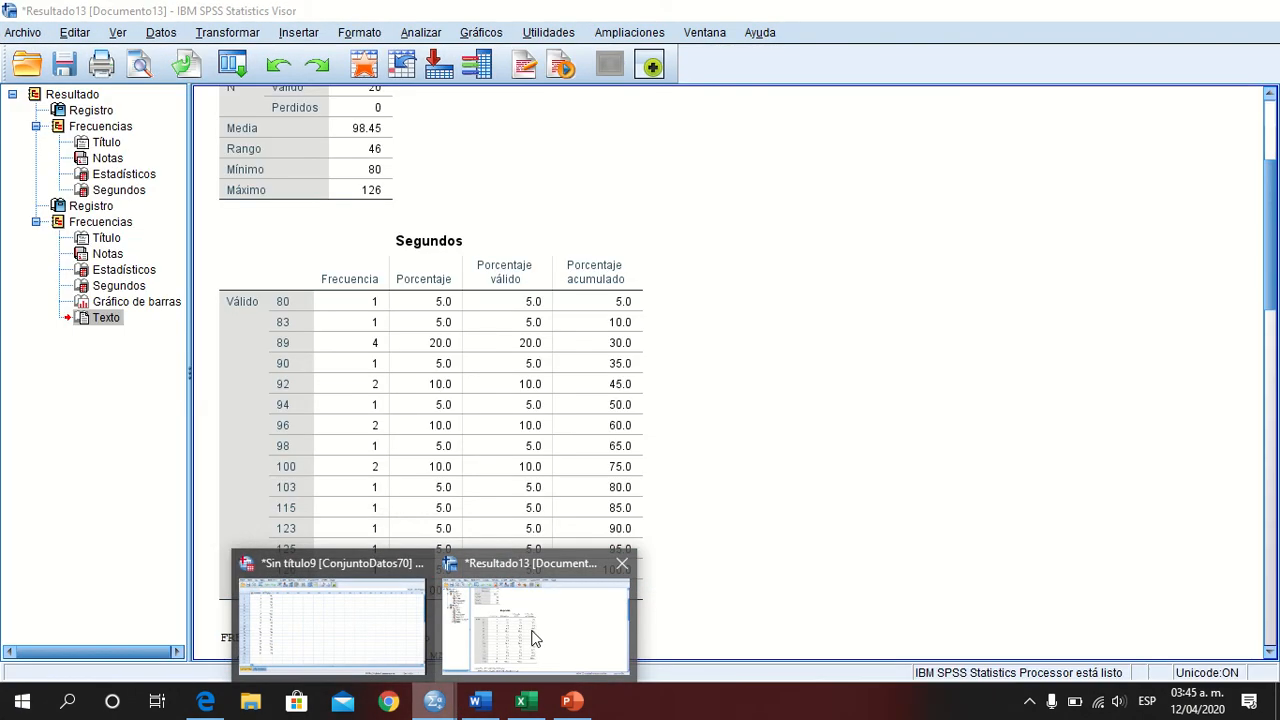
{"action": "left_click", "coordinate": [530, 636]}
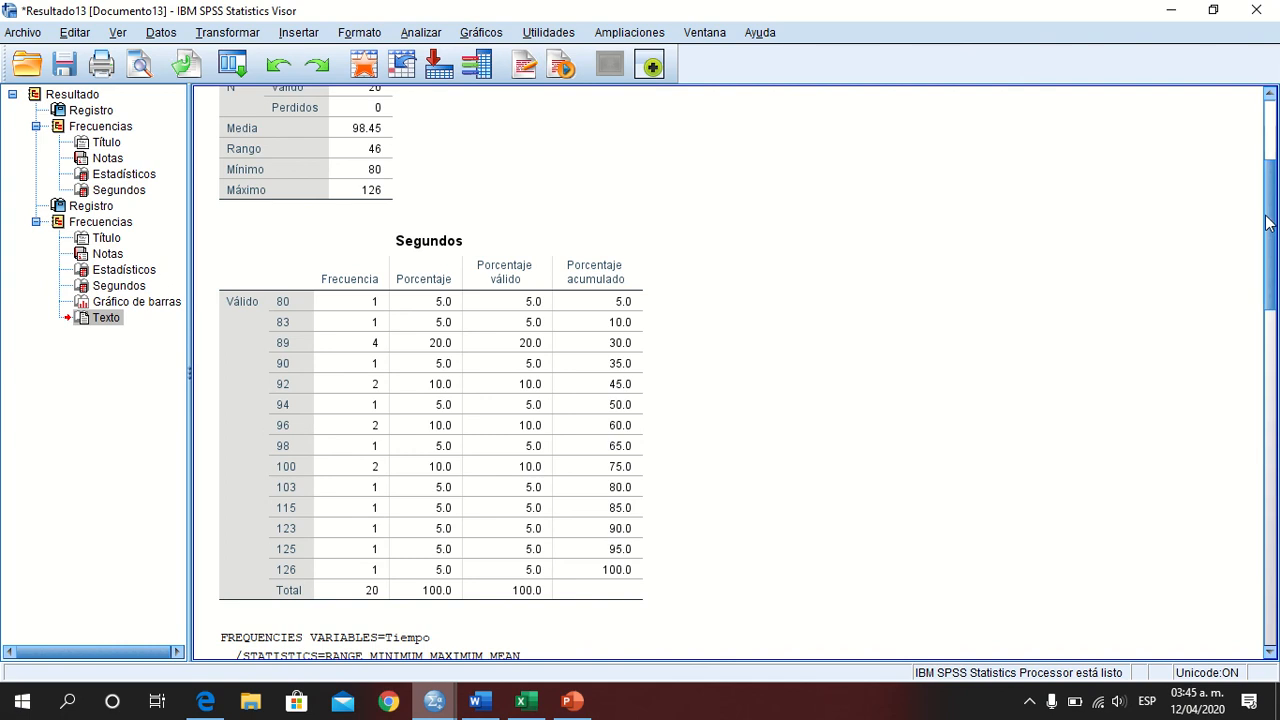
{"action": "left_click_drag", "start_coordinate": [1272, 233], "coordinate": [1275, 173]}
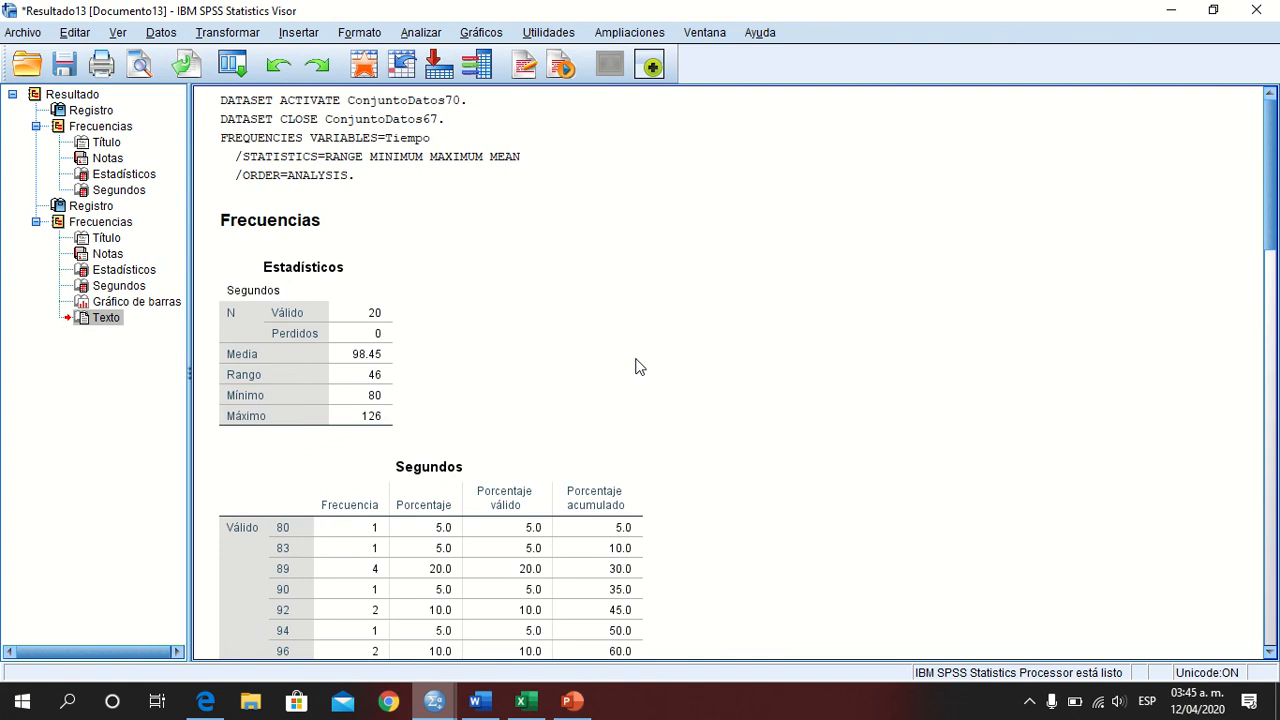
Switch to the datos.xlsx workbook in Excel and select the header row of Hoja1 to review its variable names.
{"action": "left_click", "coordinate": [524, 703]}
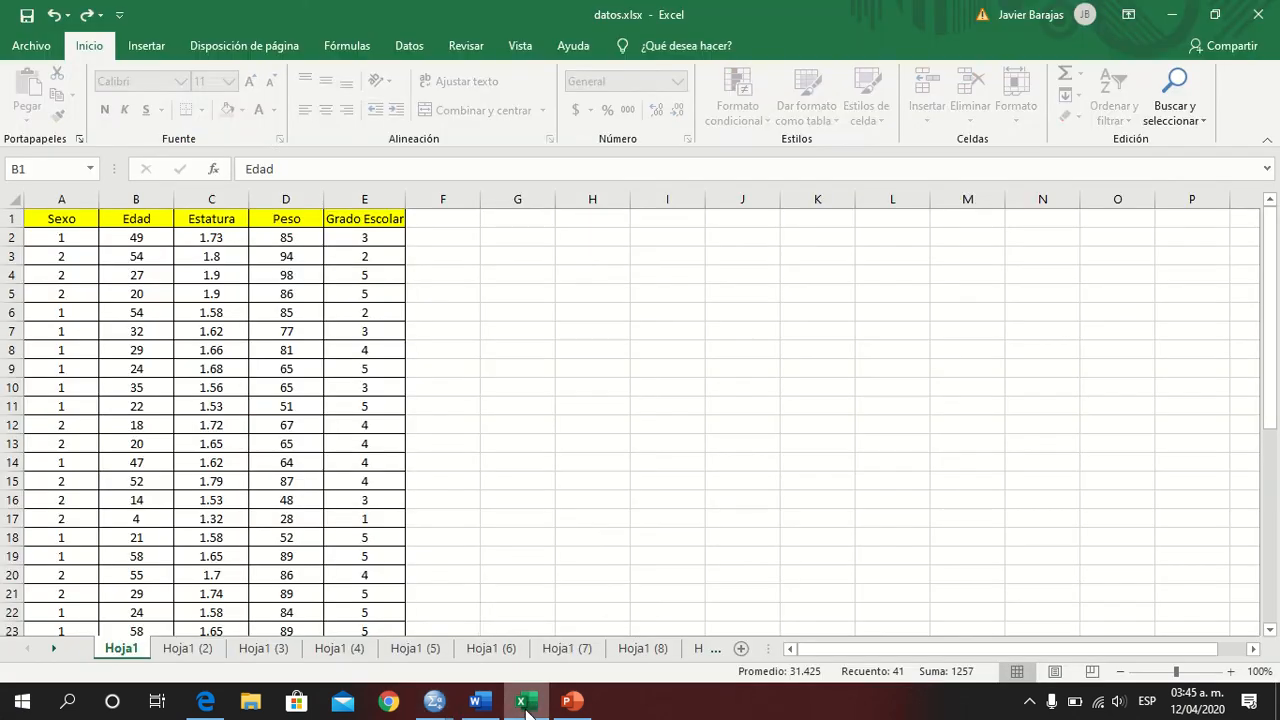
{"action": "left_click", "coordinate": [7, 217]}
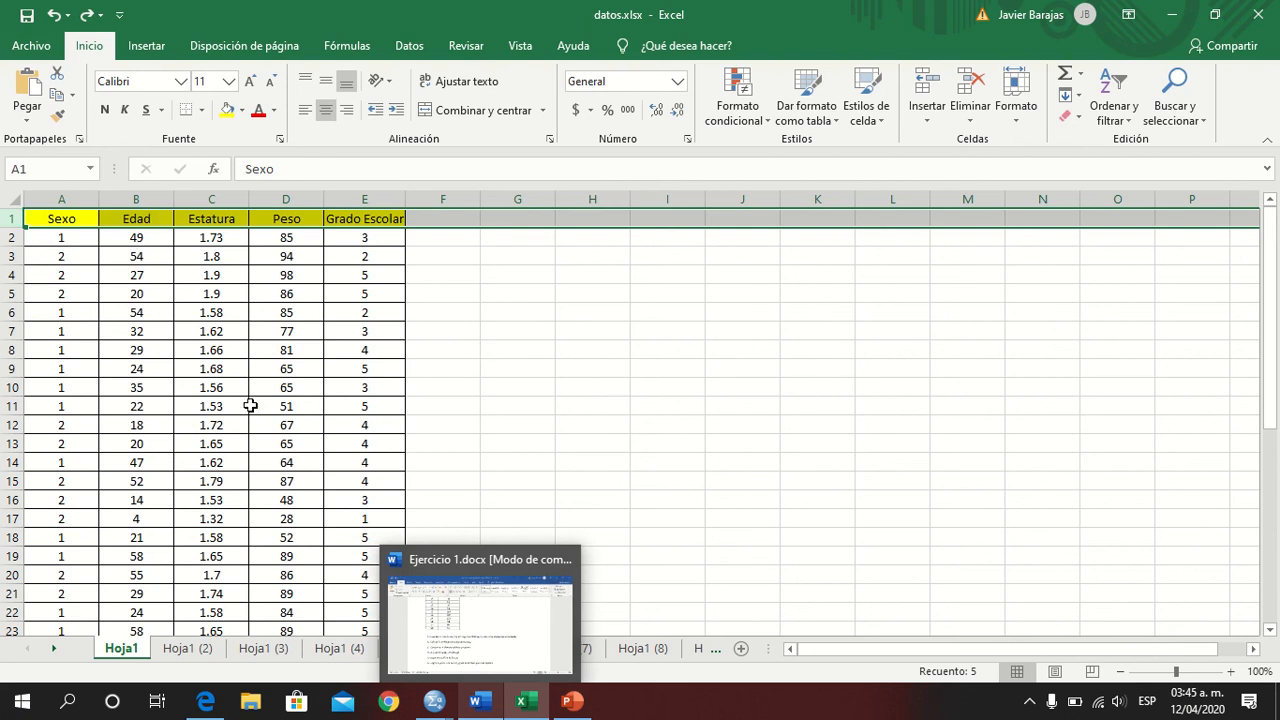
{"action": "mouse_move", "coordinate": [434, 700]}
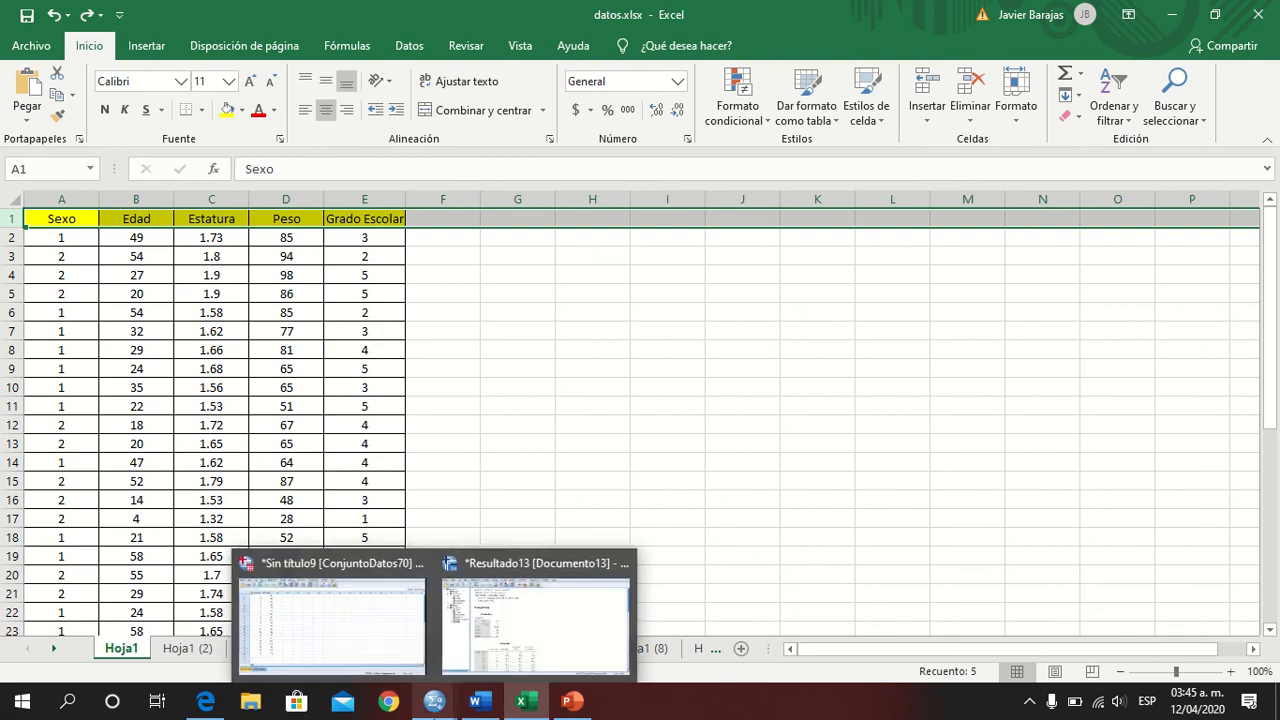
Switch to Word, highlight activities 1 to 5 of the exercise, and return to the SPSS data editor.
{"action": "left_click", "coordinate": [476, 700]}
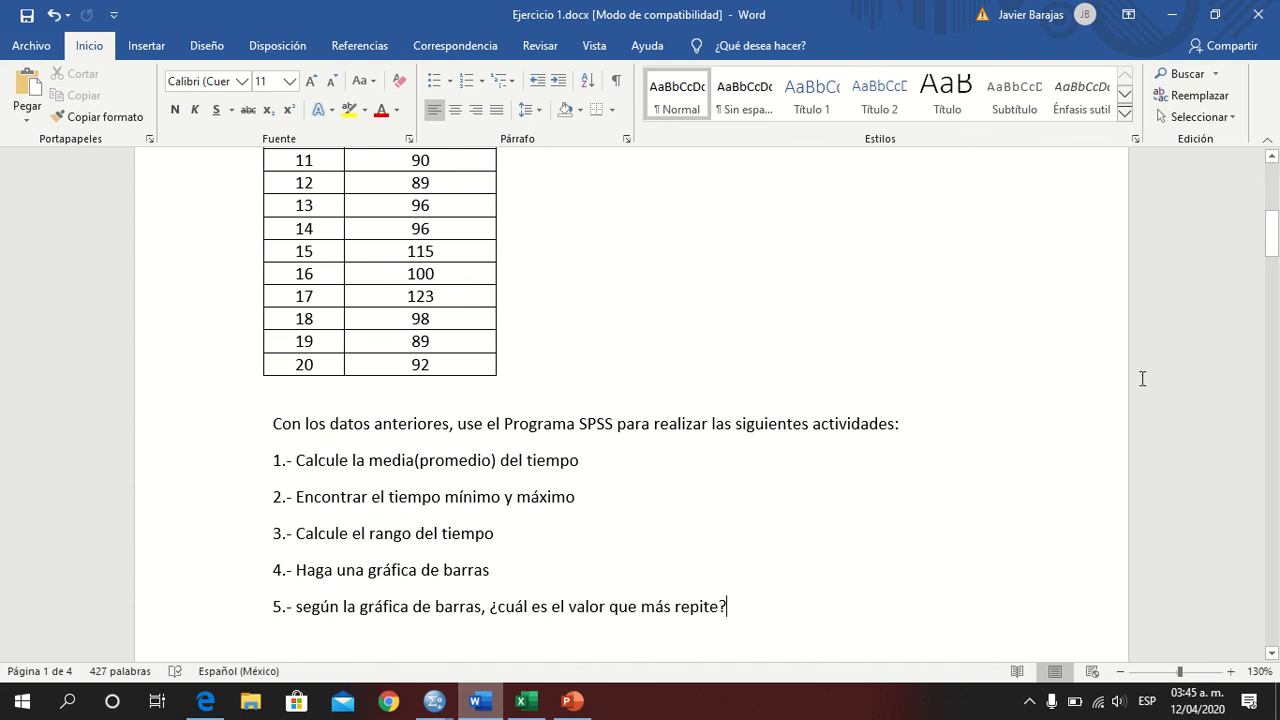
{"action": "left_click_drag", "start_coordinate": [766, 606], "coordinate": [272, 470]}
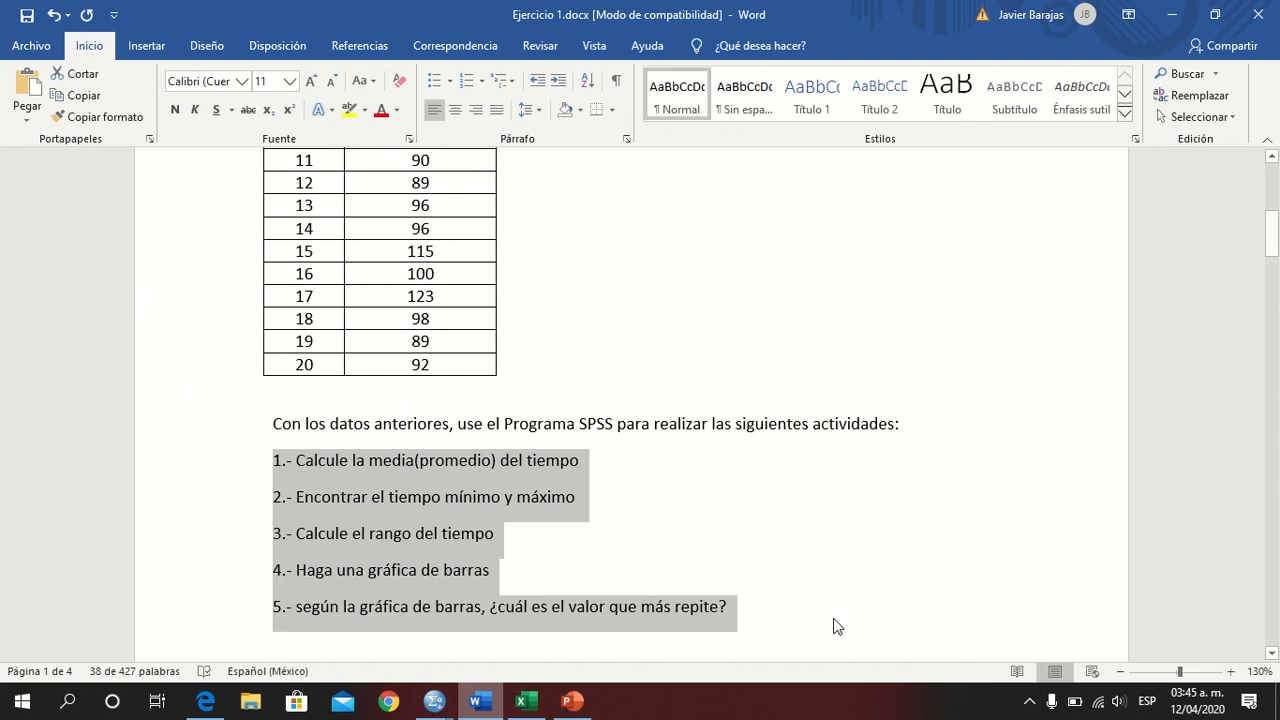
{"action": "left_click", "coordinate": [434, 704]}
{"action": "left_click", "coordinate": [401, 650]}
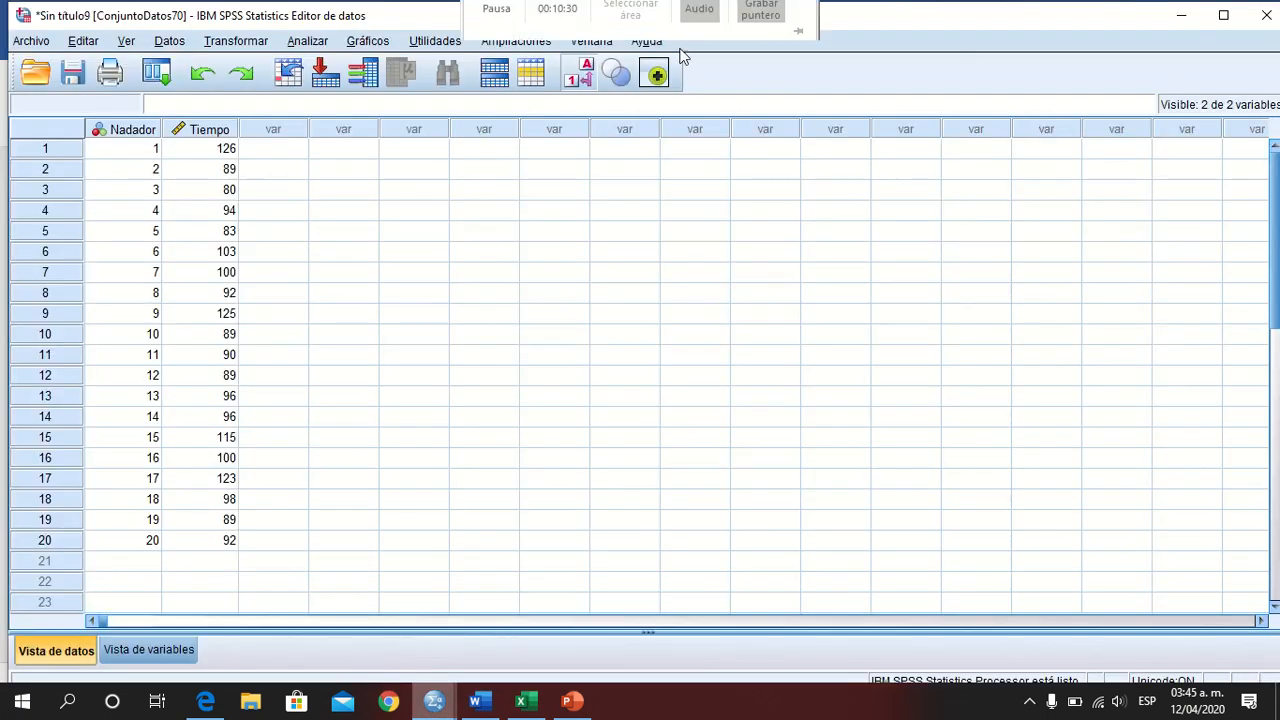